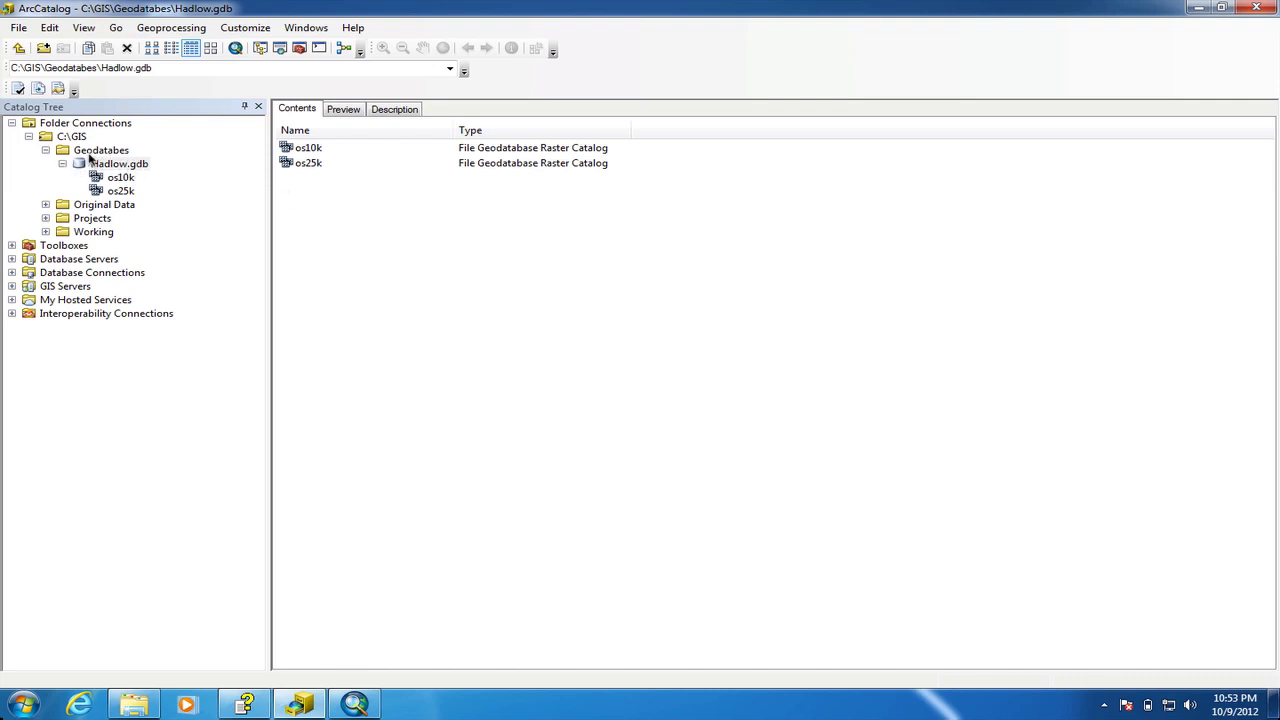
- Start a new polygon feature class in Hadlow.gdb named Phase_one with the alias Phase One Habitat Survey
right_click(309, 205)
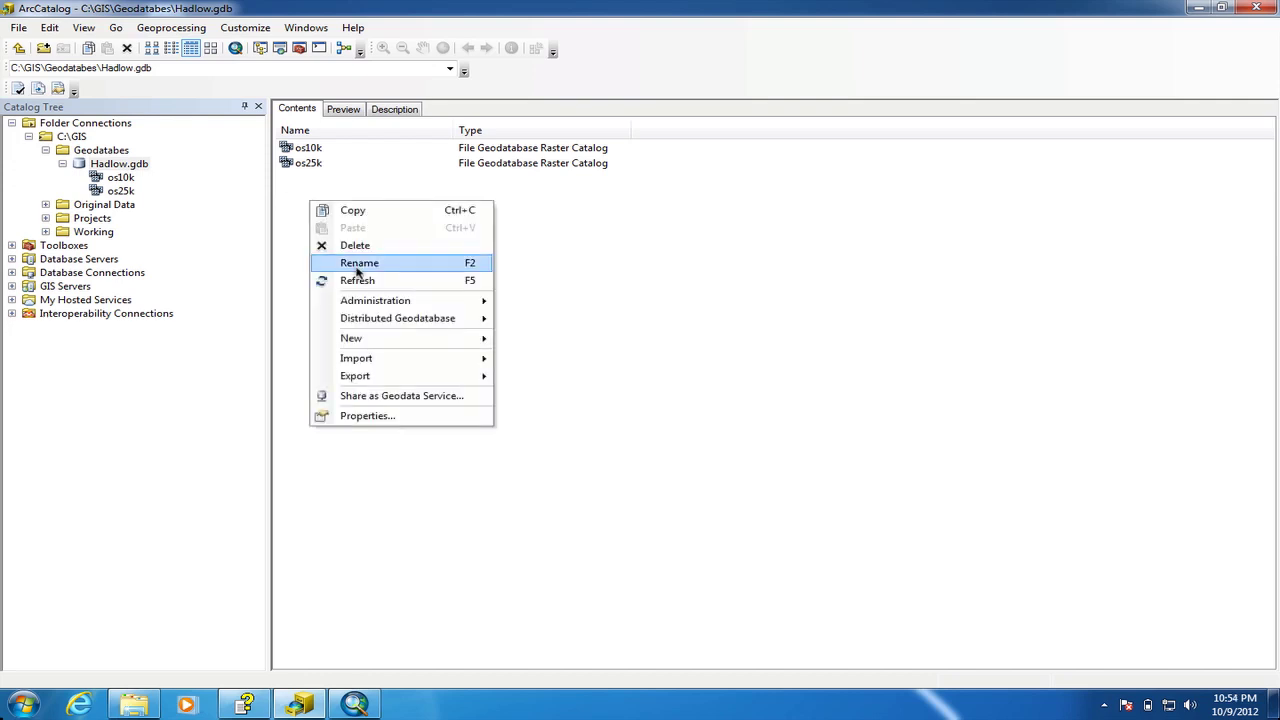
mouse_move(366, 336)
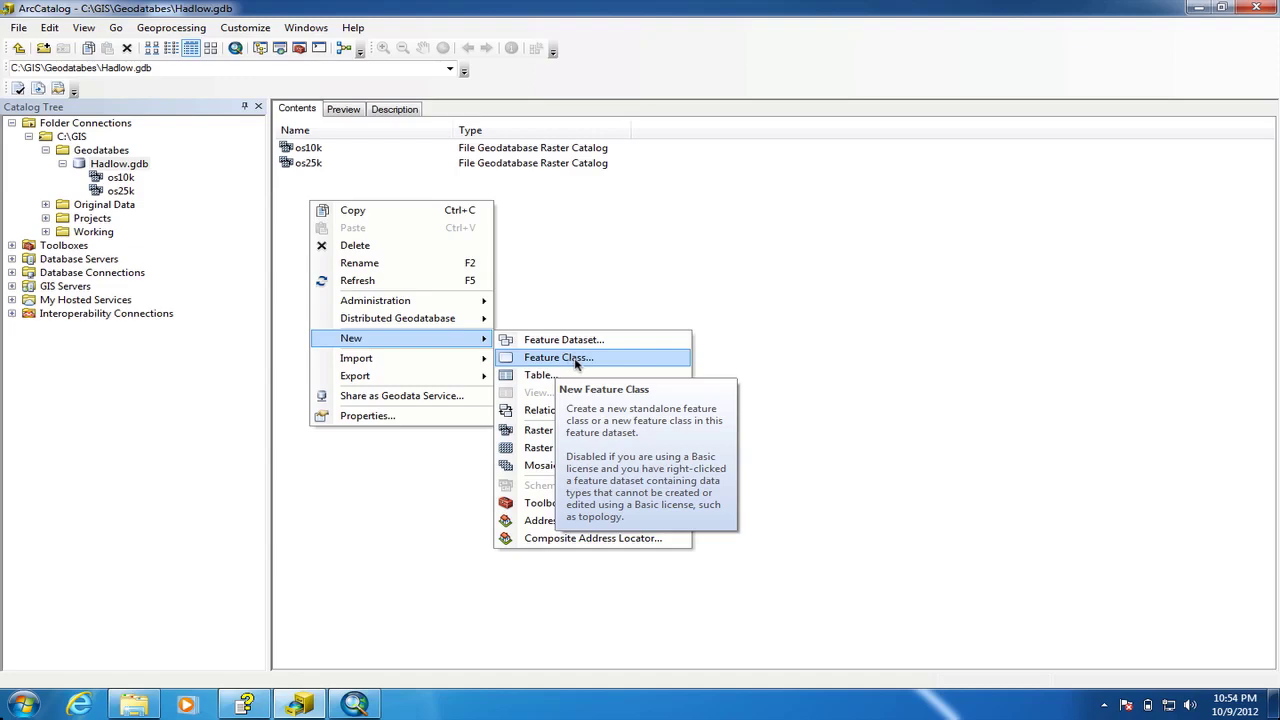
left_click(571, 362)
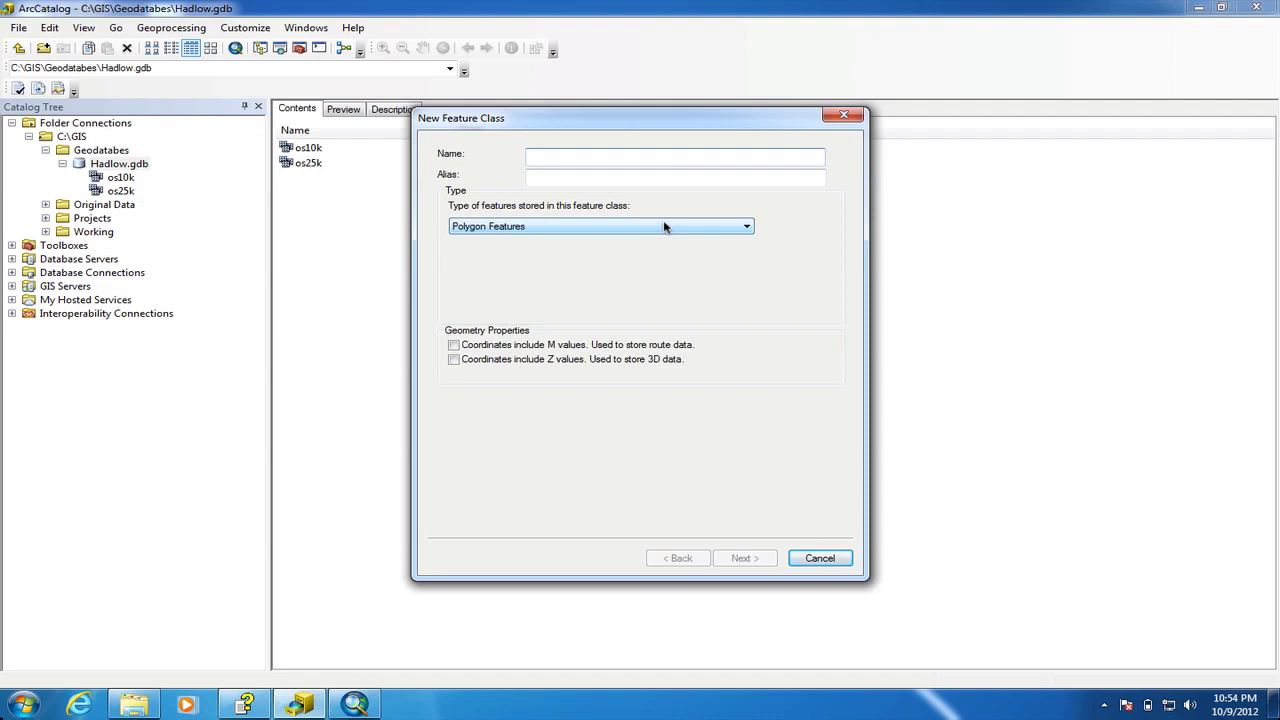
type("Phase")
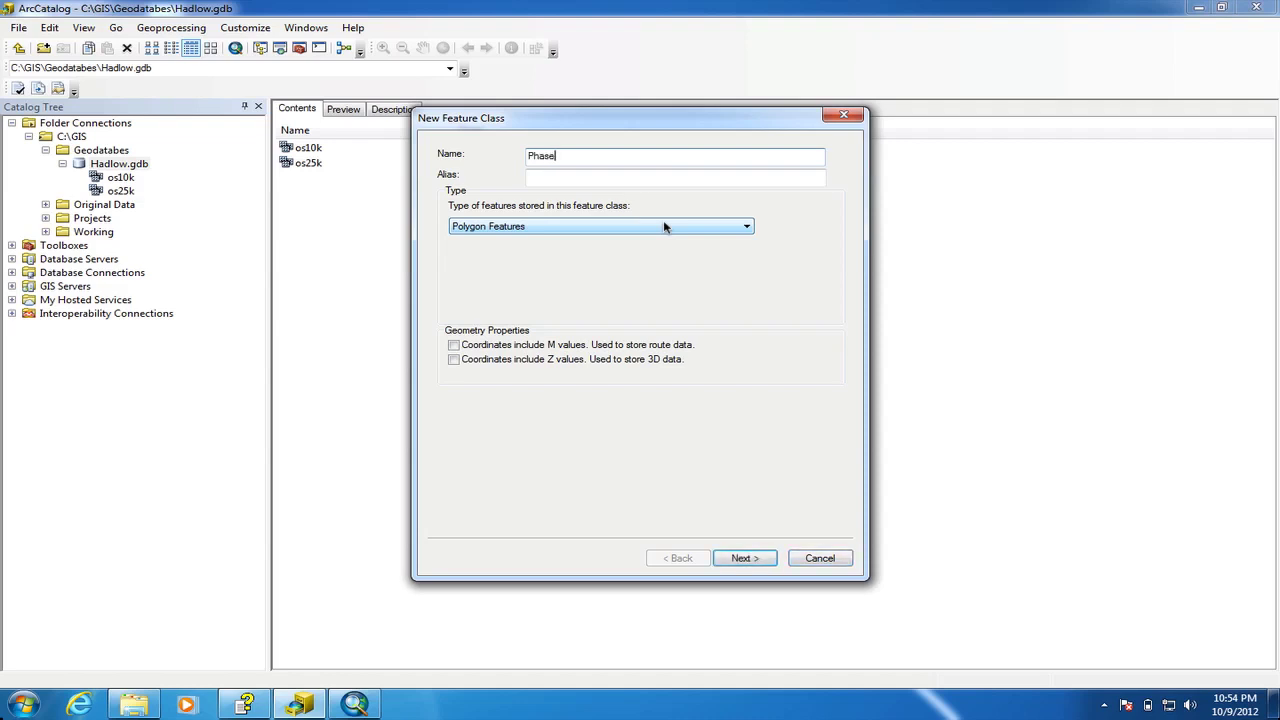
type("_")
type("one")
key("Tab")
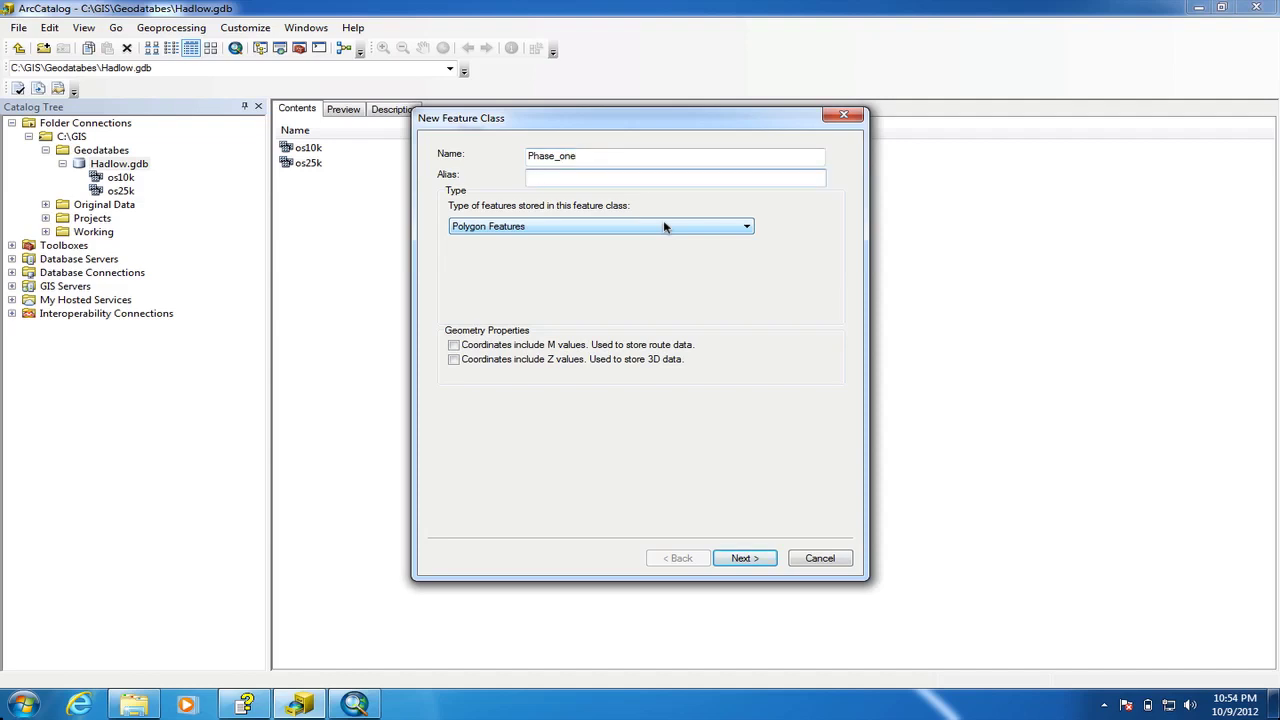
type("Phase One Habitat Survey")
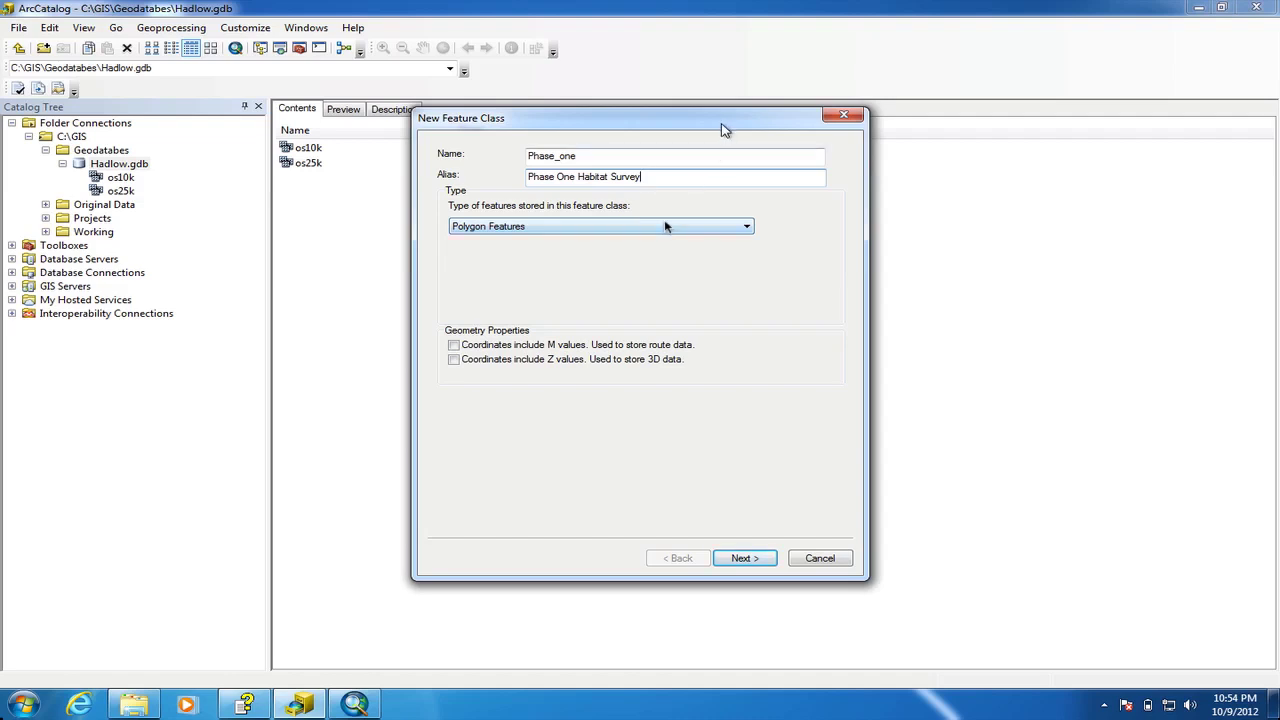
left_click(748, 228)
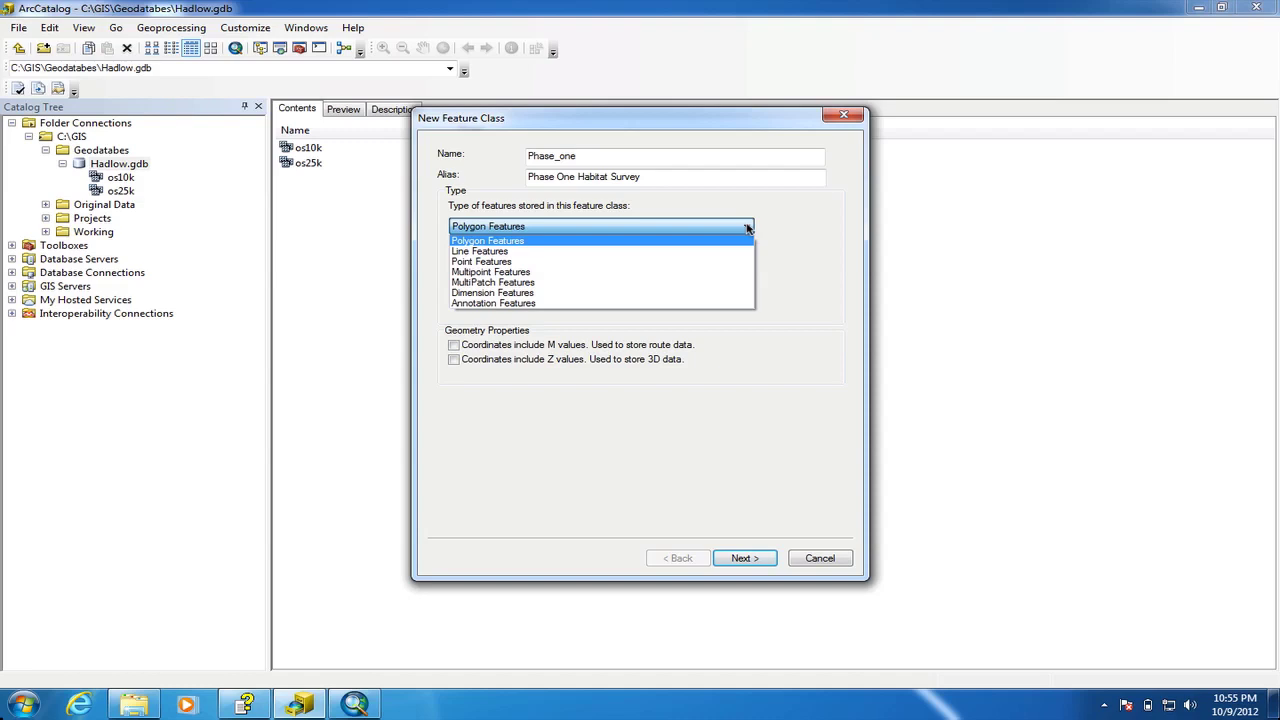
left_click(727, 246)
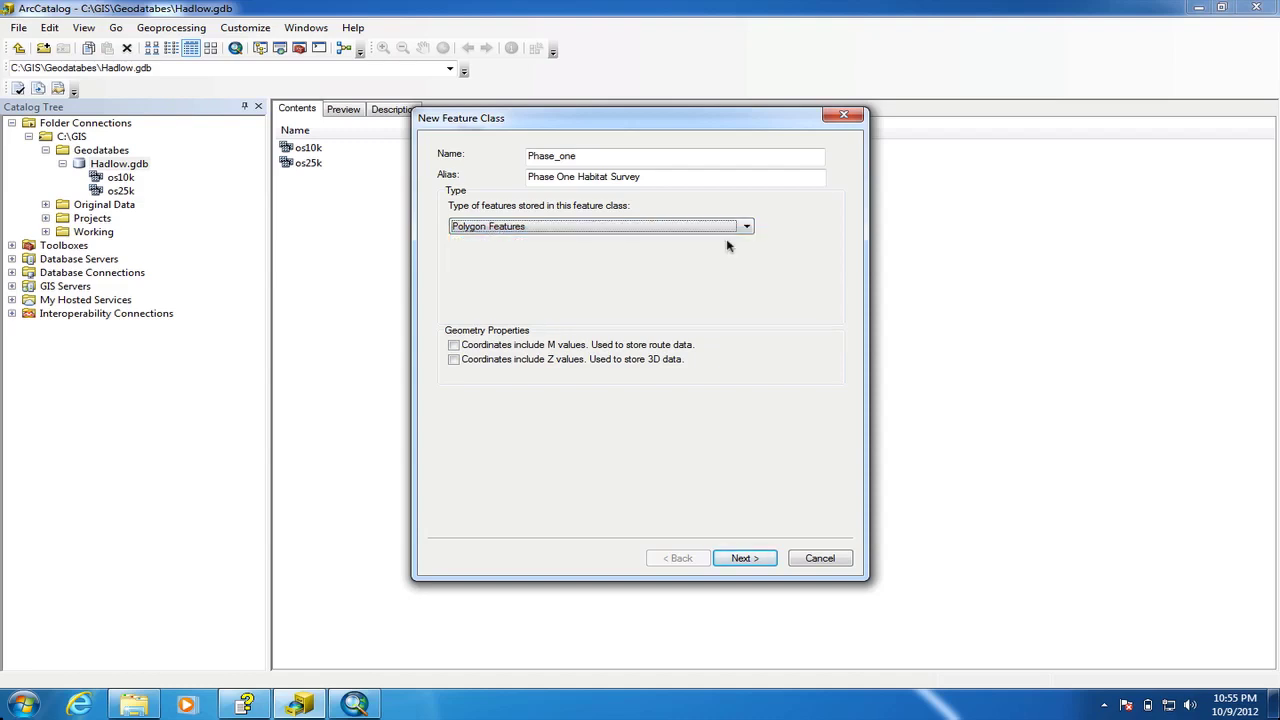
left_click(748, 560)
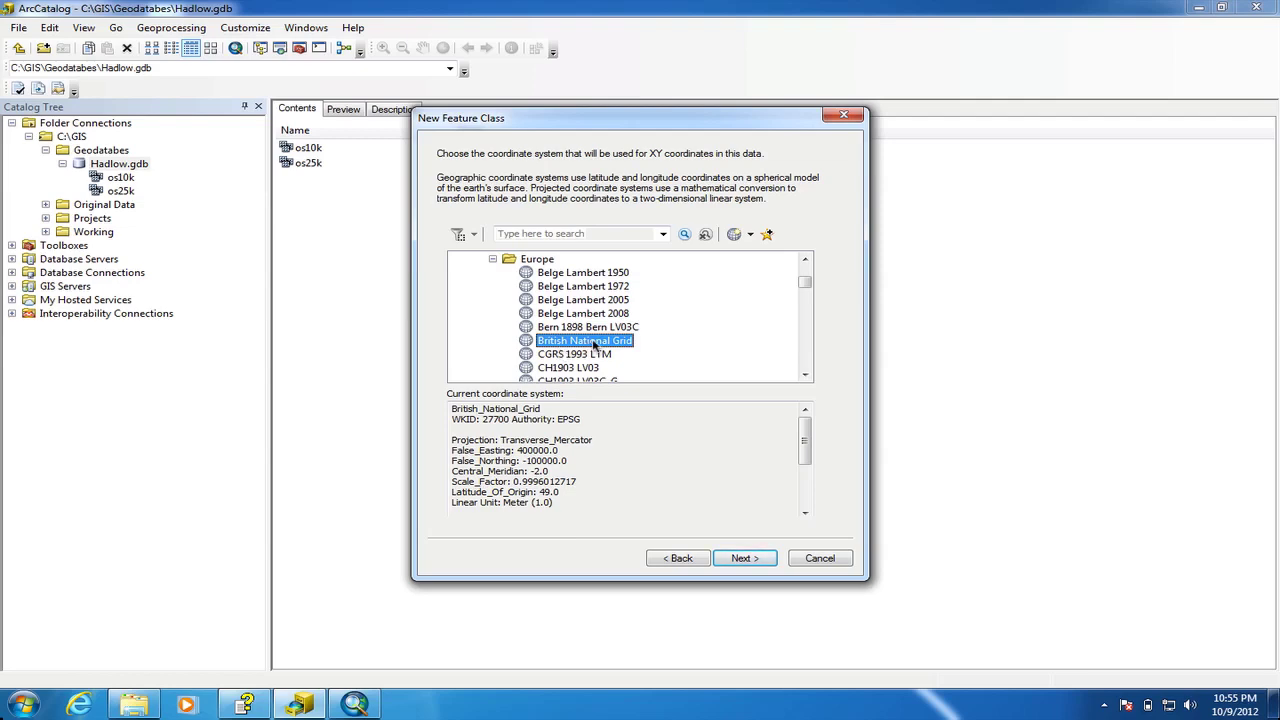
- Accept the British National Grid coordinate system, the 0.001 meter XY tolerance and the default storage configuration
left_click(750, 561)
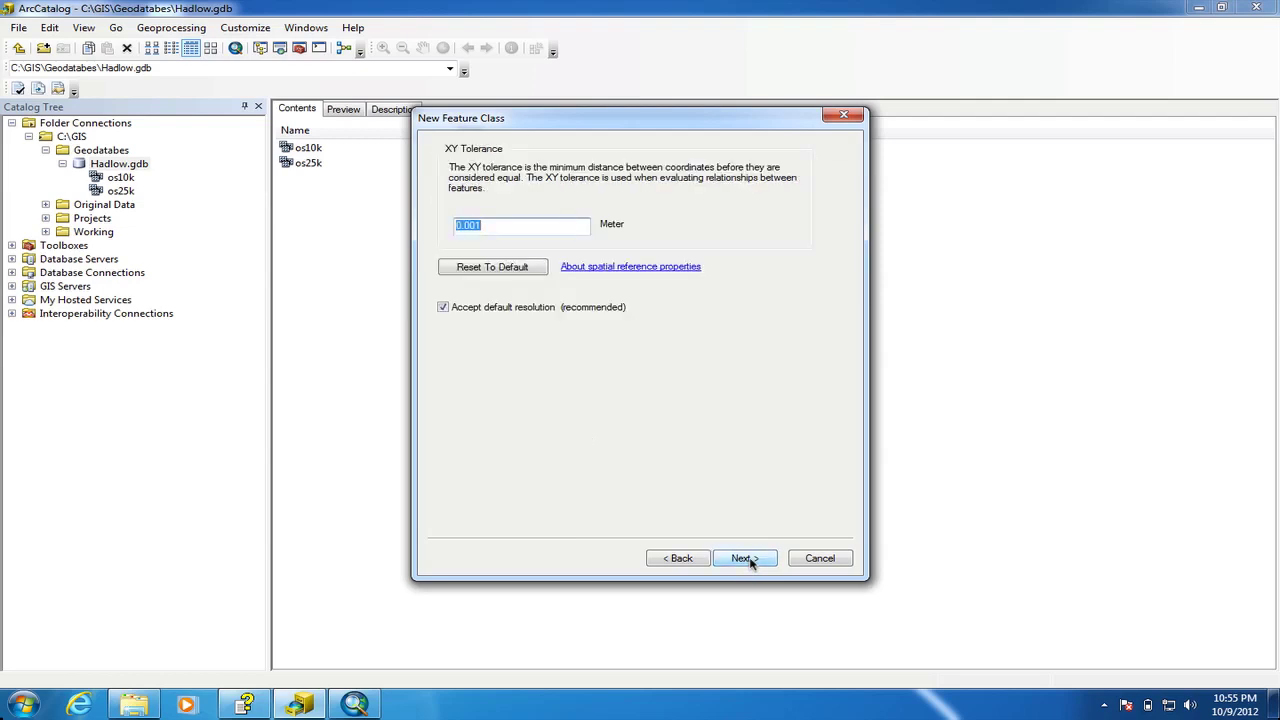
left_click(750, 561)
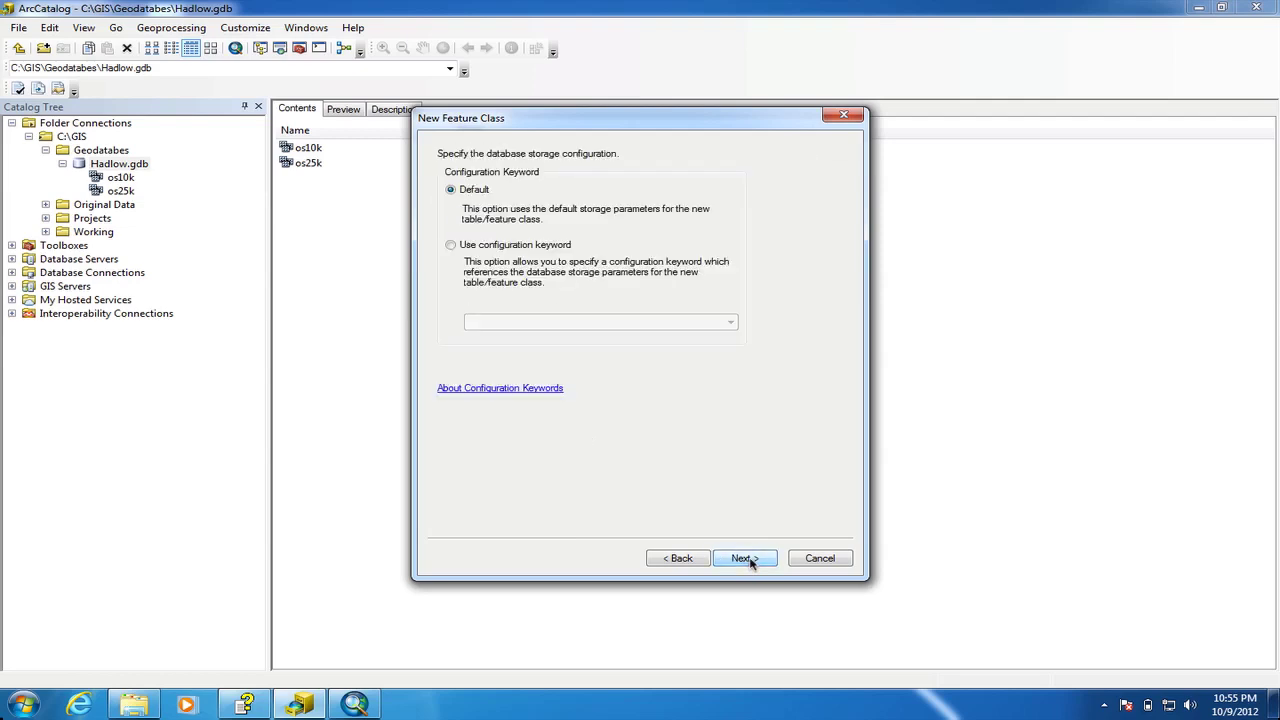
left_click(765, 561)
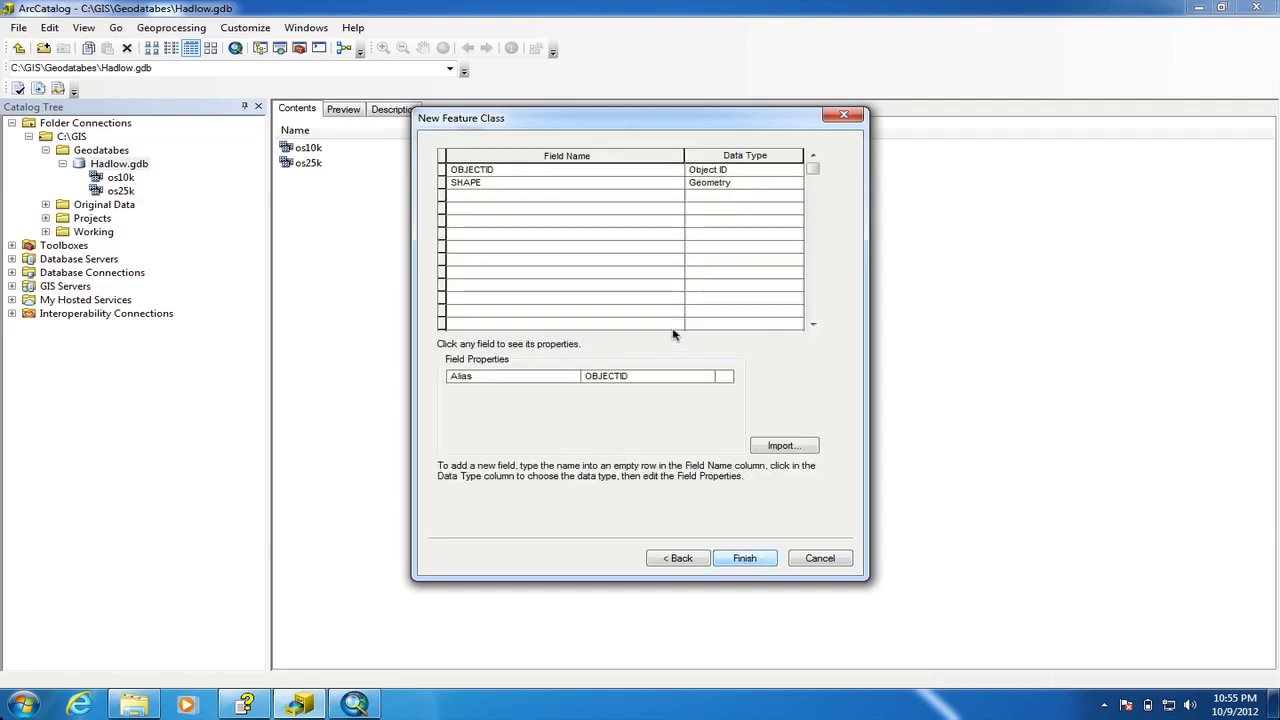
- Add a text field named Field_name with a length of 100 to the new feature class
left_click(500, 197)
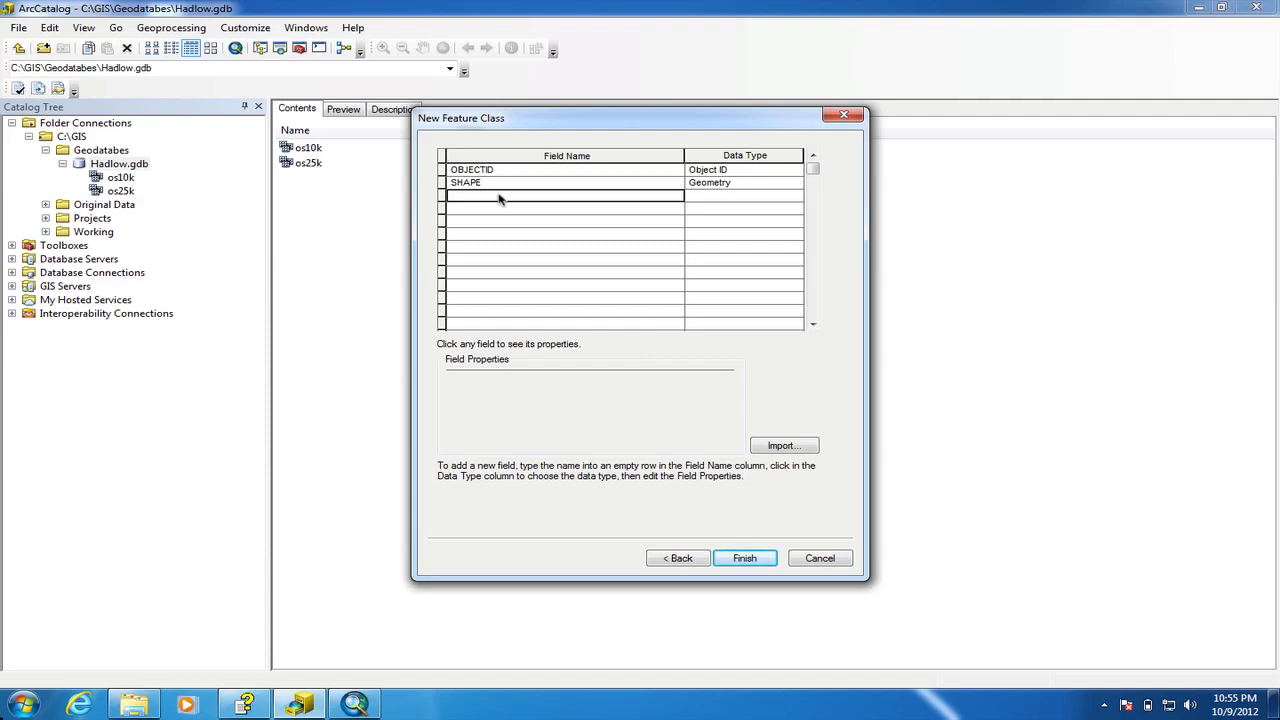
type("Field")
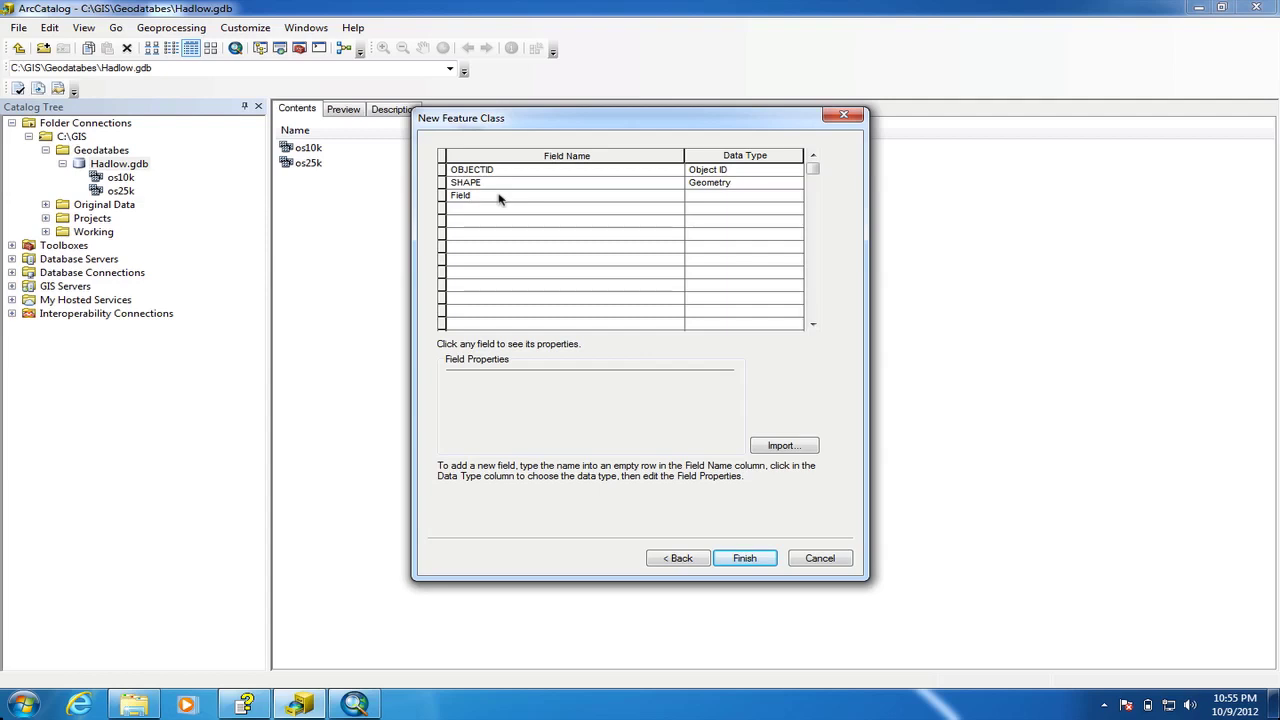
type("_name")
left_click(714, 198)
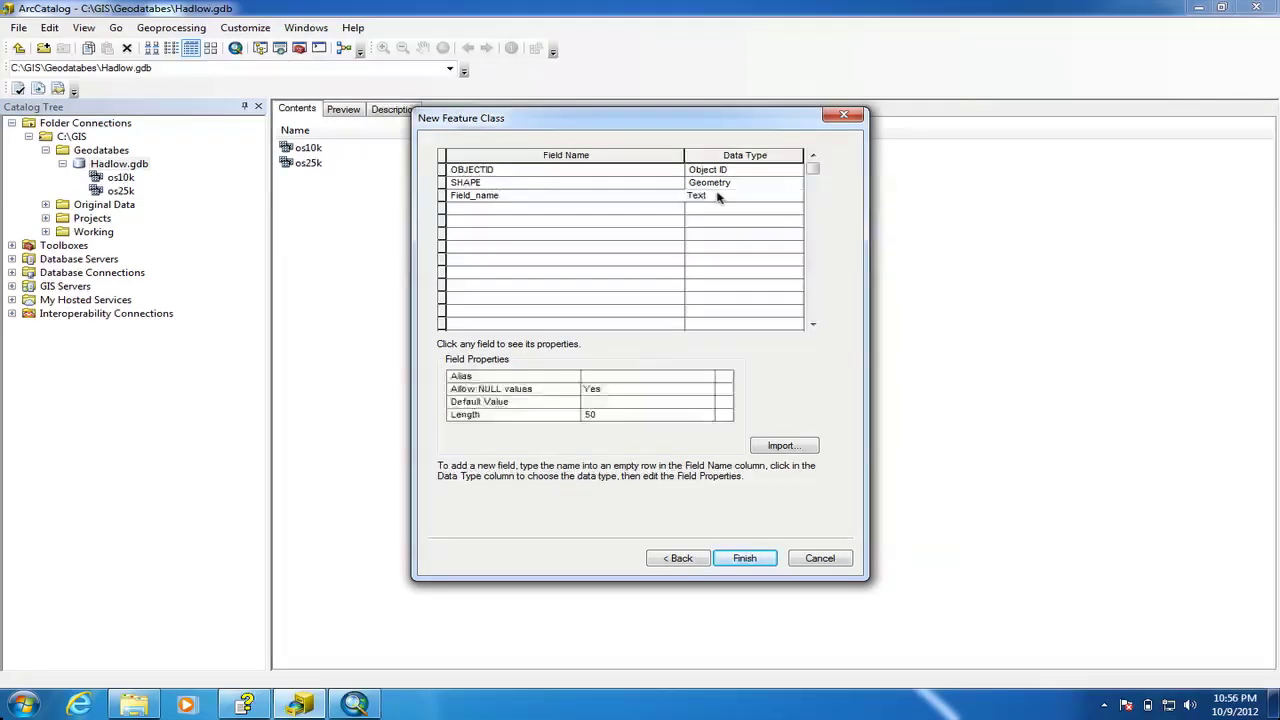
left_click(716, 197)
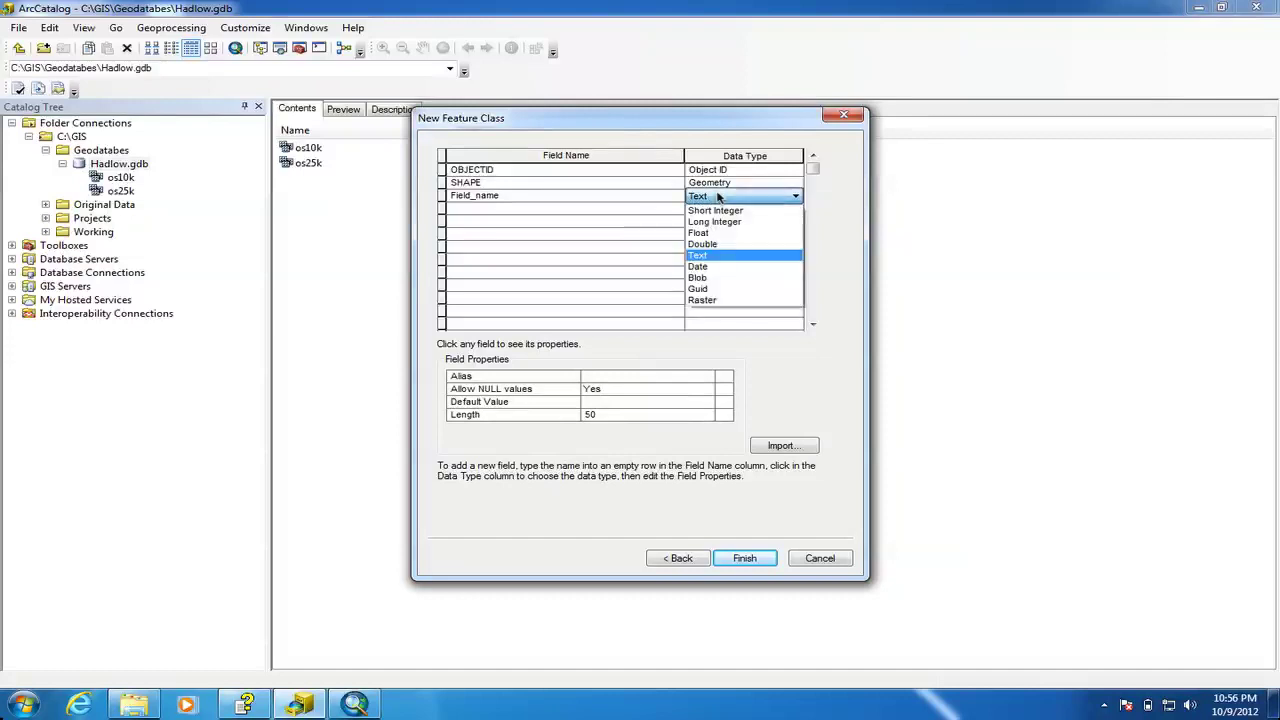
left_click(713, 262)
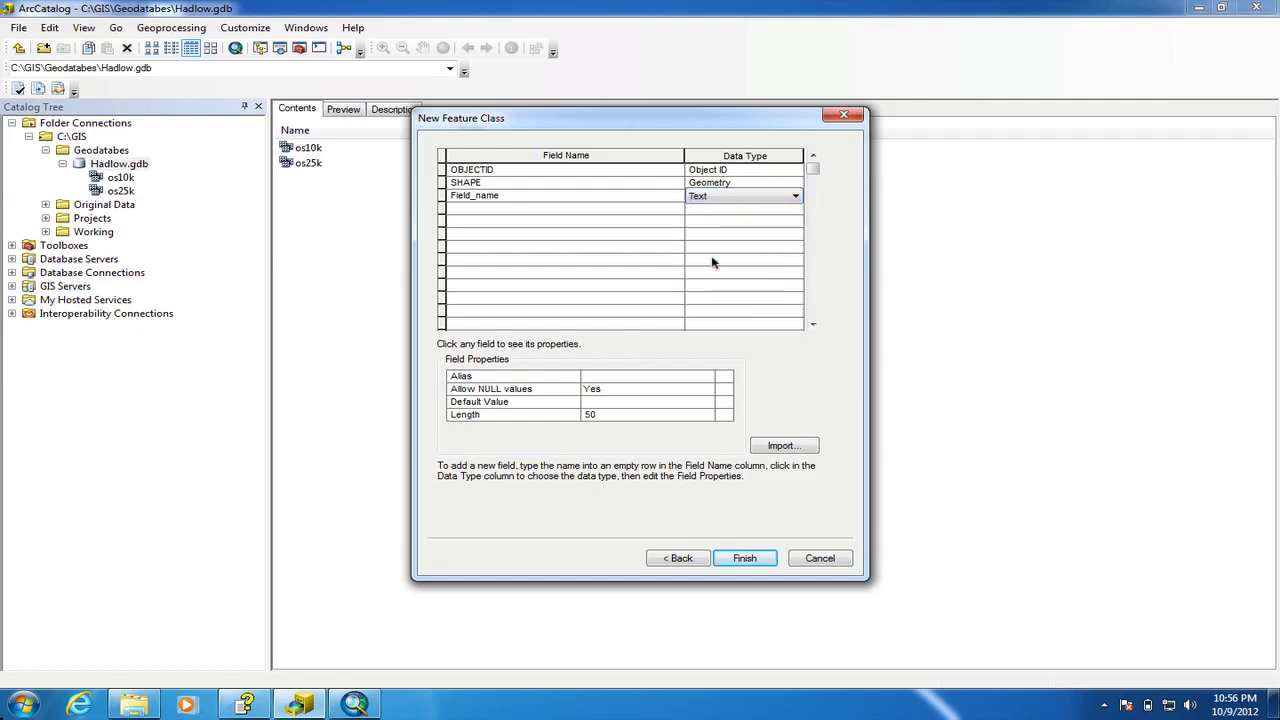
left_click(597, 415)
left_click(597, 415)
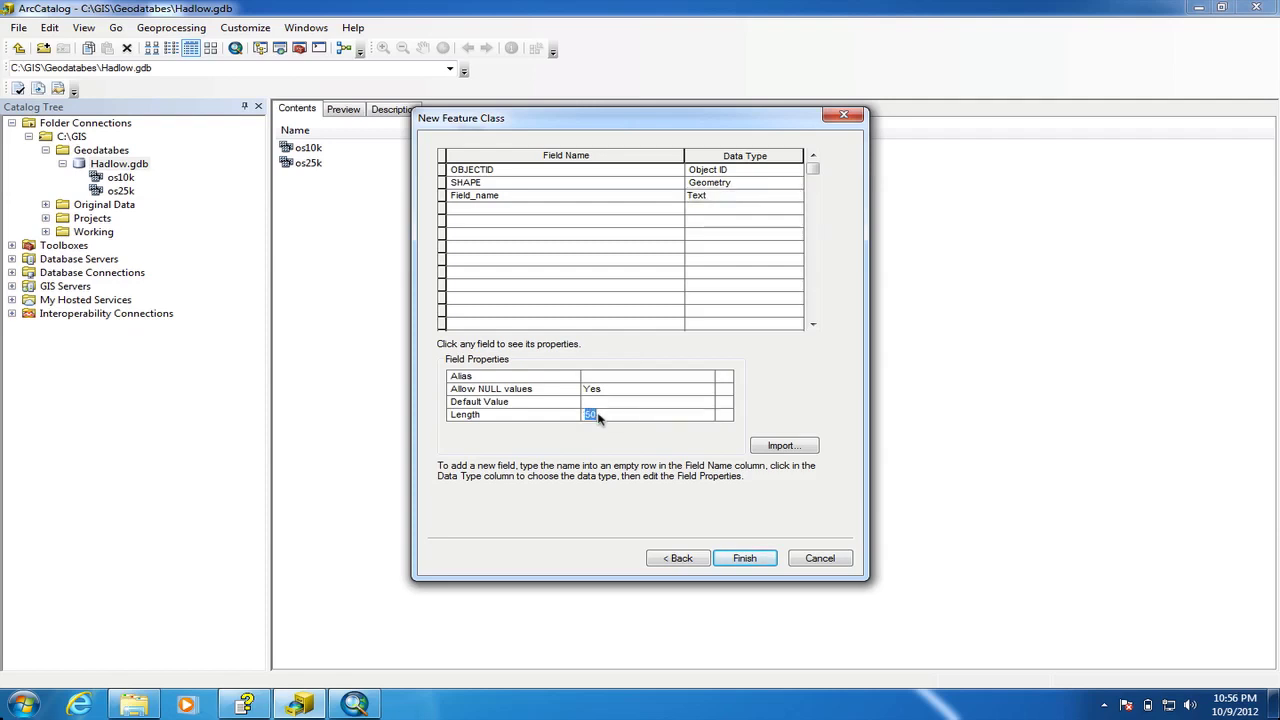
type("100")
- Add a text field named Class_code with a length of 10 and finish creating the feature class
left_click(472, 210)
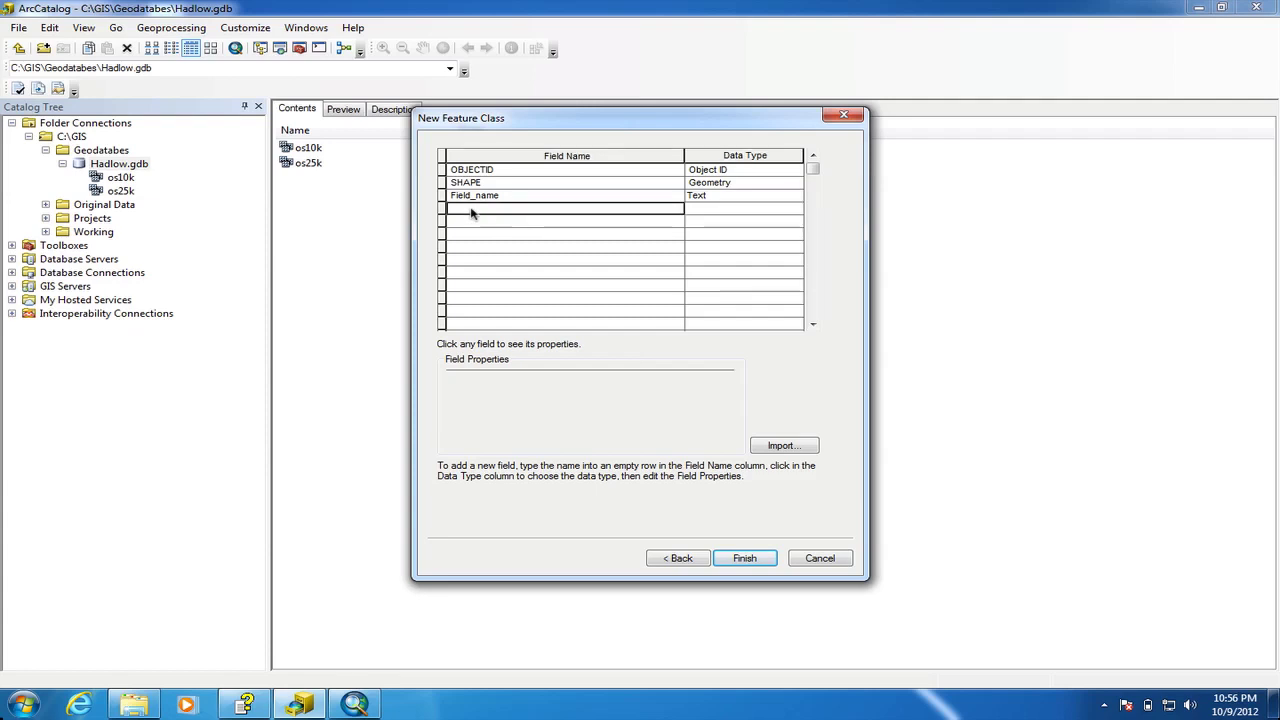
type("C")
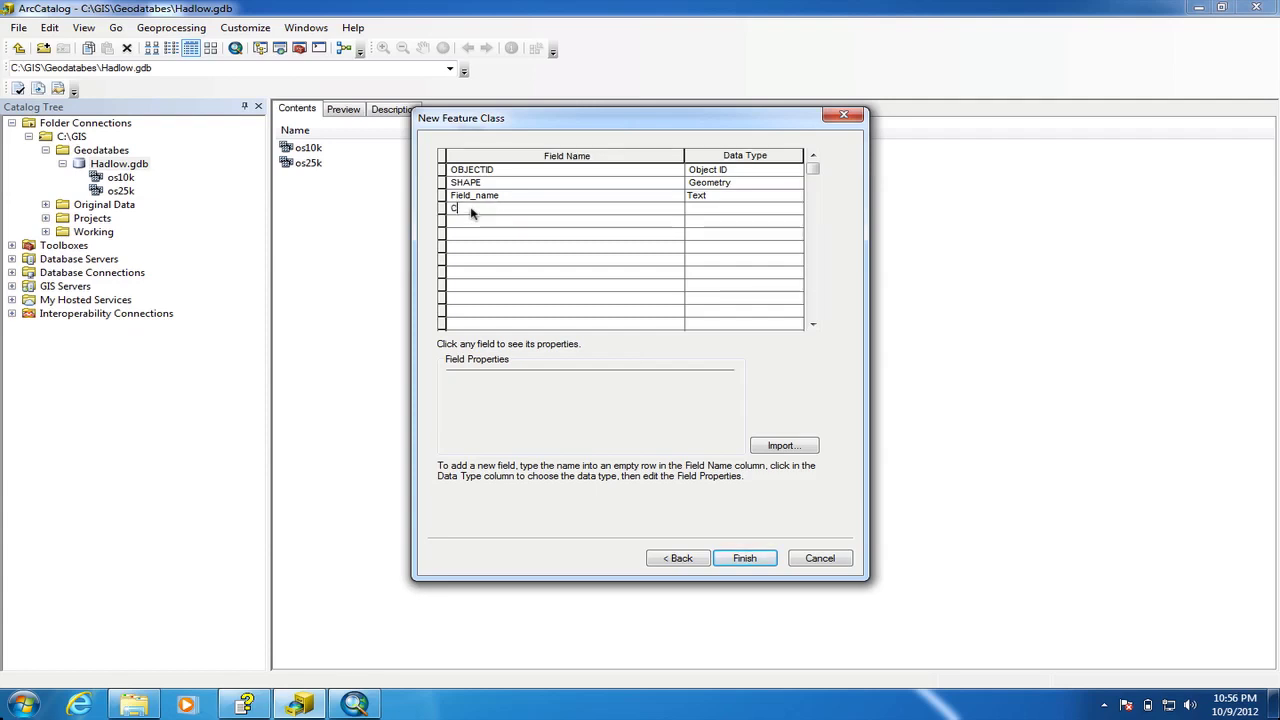
type("lass_code")
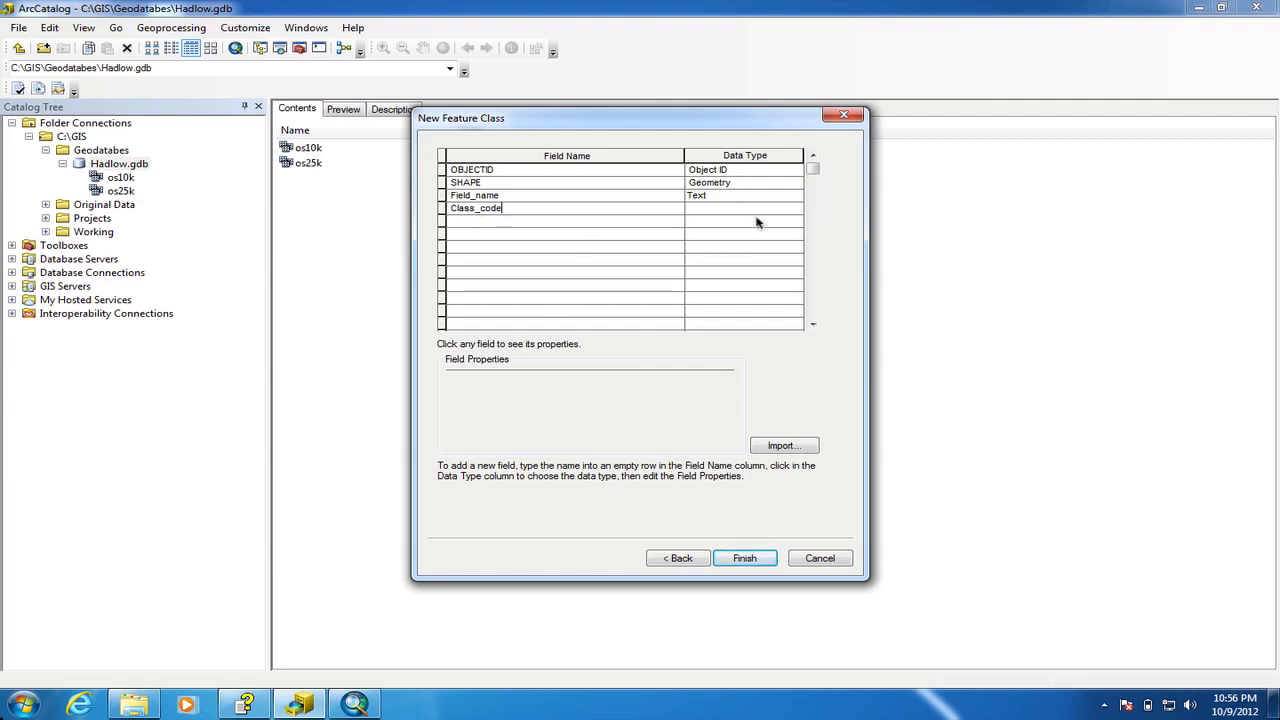
left_click(760, 210)
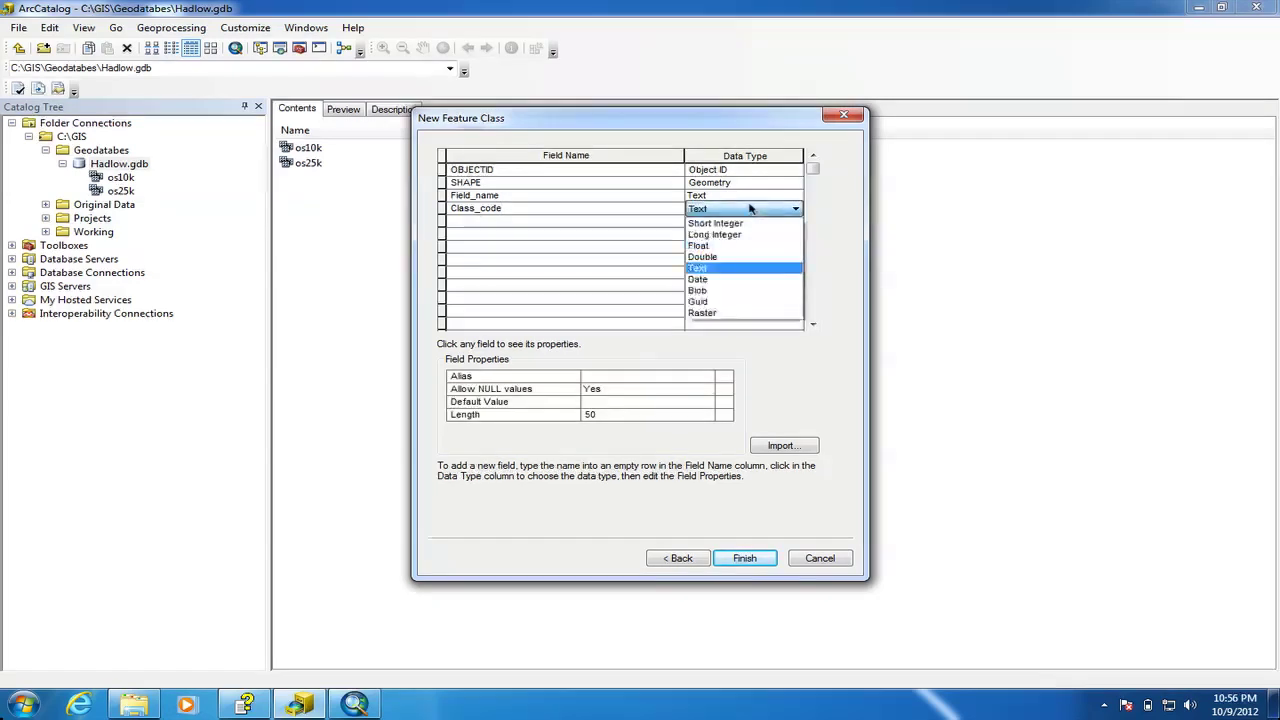
left_click(724, 270)
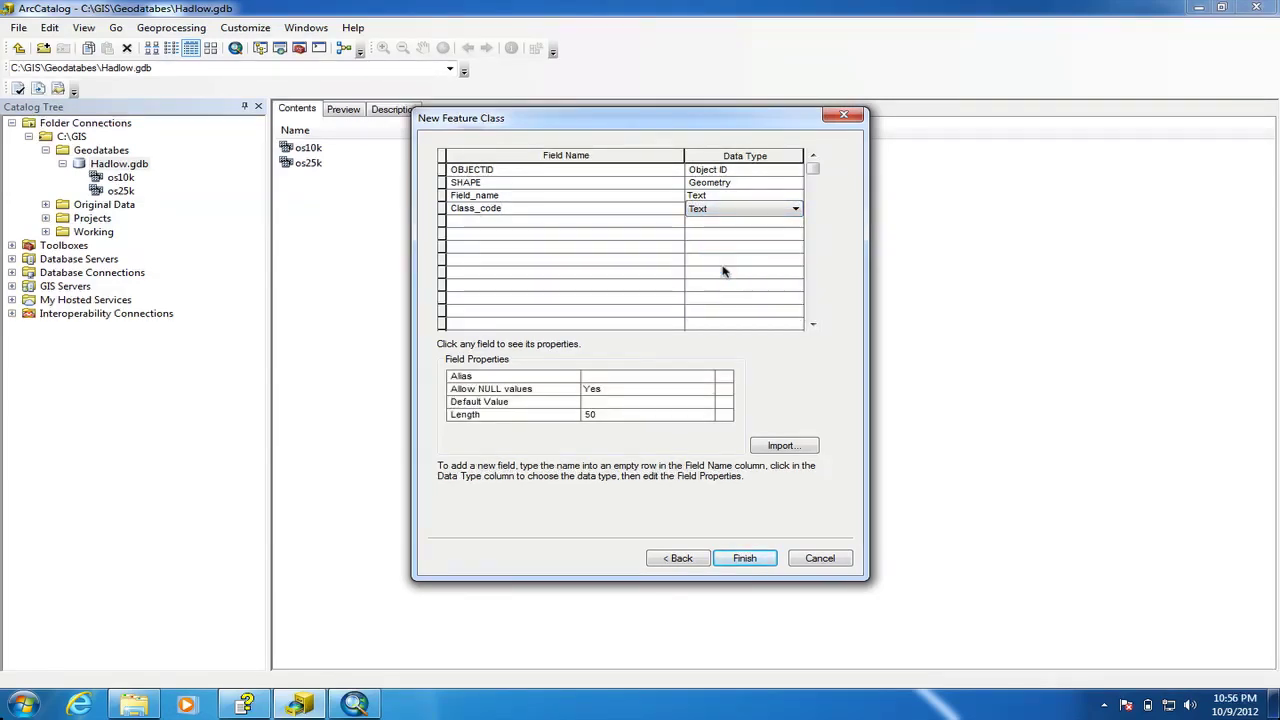
left_click(622, 416)
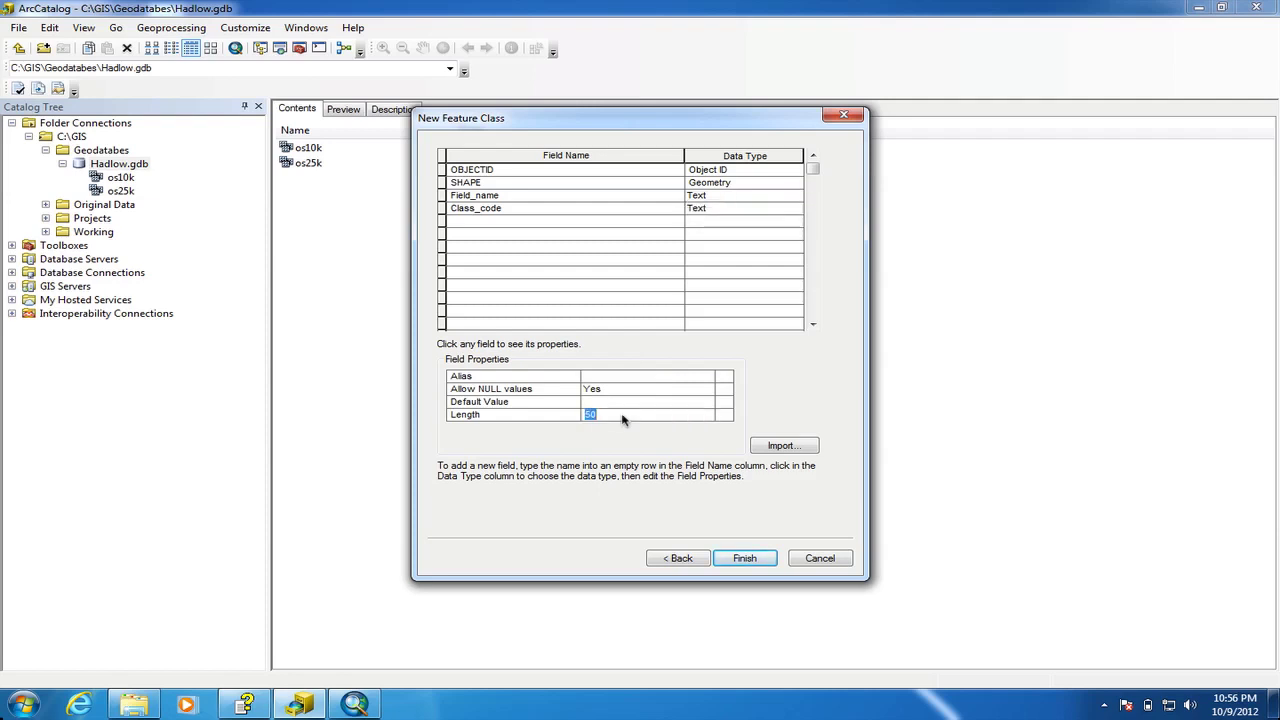
type("10")
left_click(744, 558)
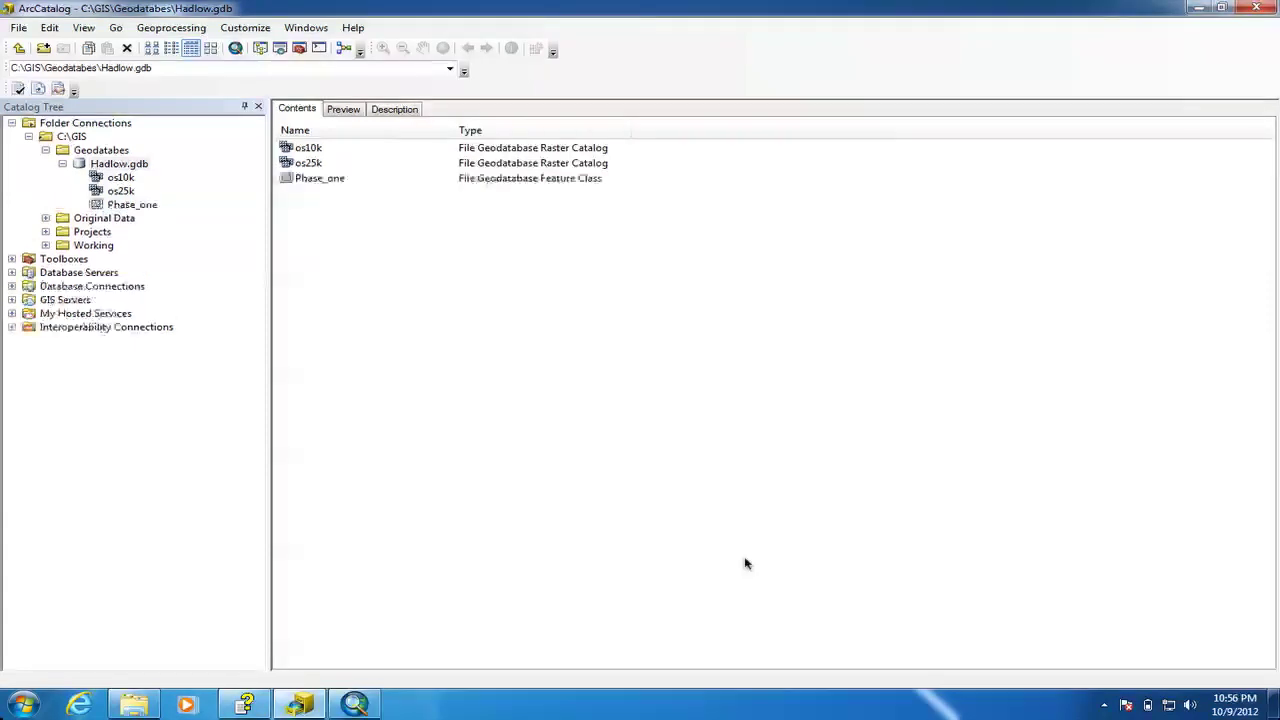
- Preview the geography of the new Phase_one feature class and return to its contents view
left_click(319, 178)
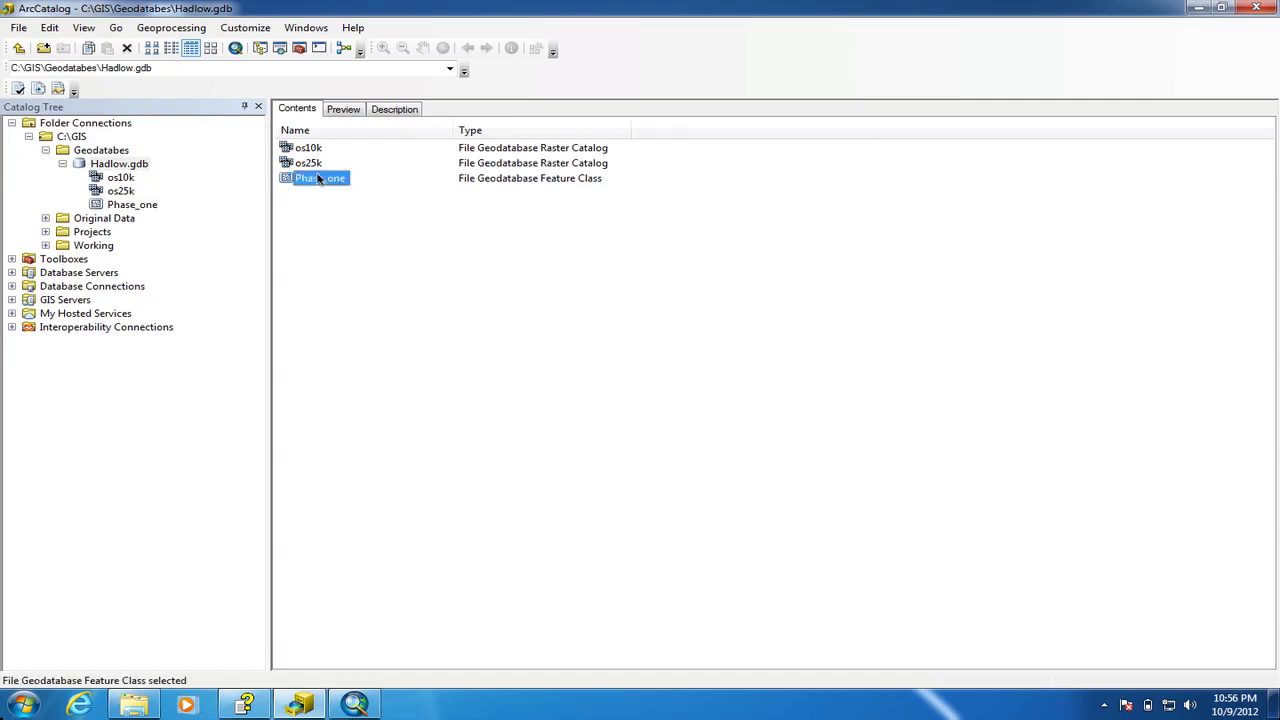
left_click(345, 110)
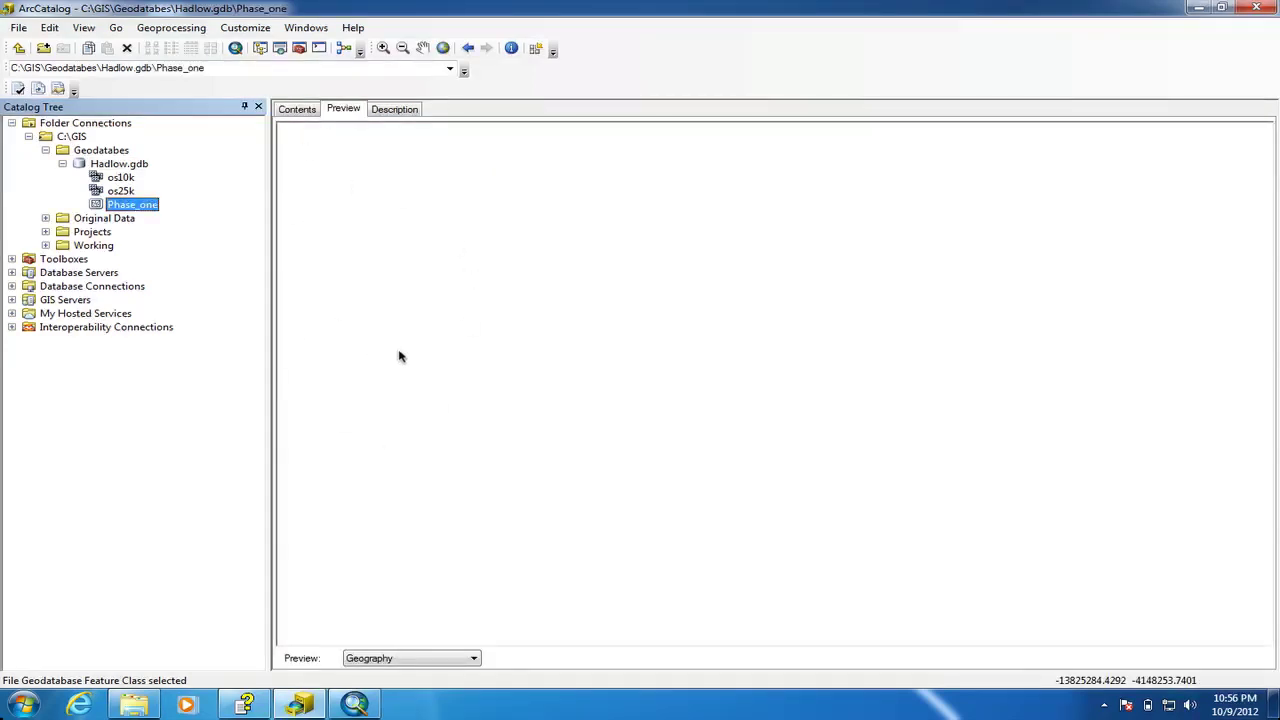
left_click(306, 114)
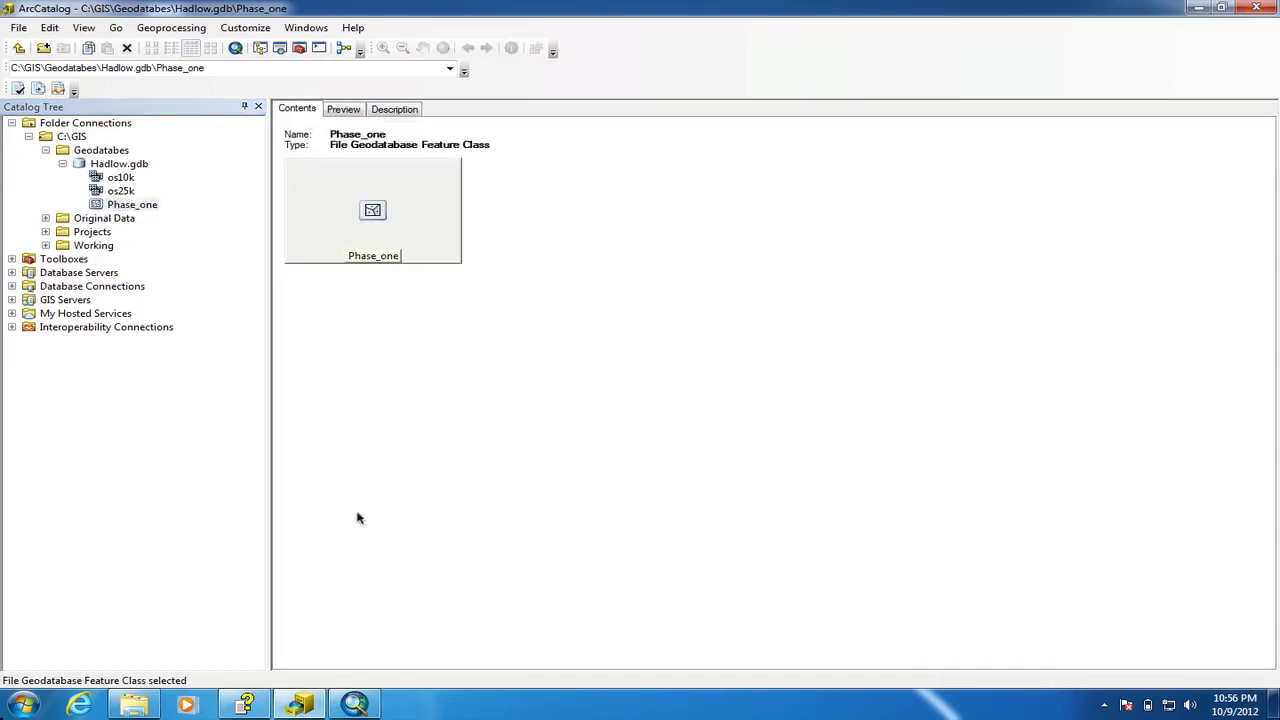
- Switch to ArcMap, refresh the Hadlow.gdb geodatabase in the catalog, and add its Phase_one feature class to the map
left_click(354, 706)
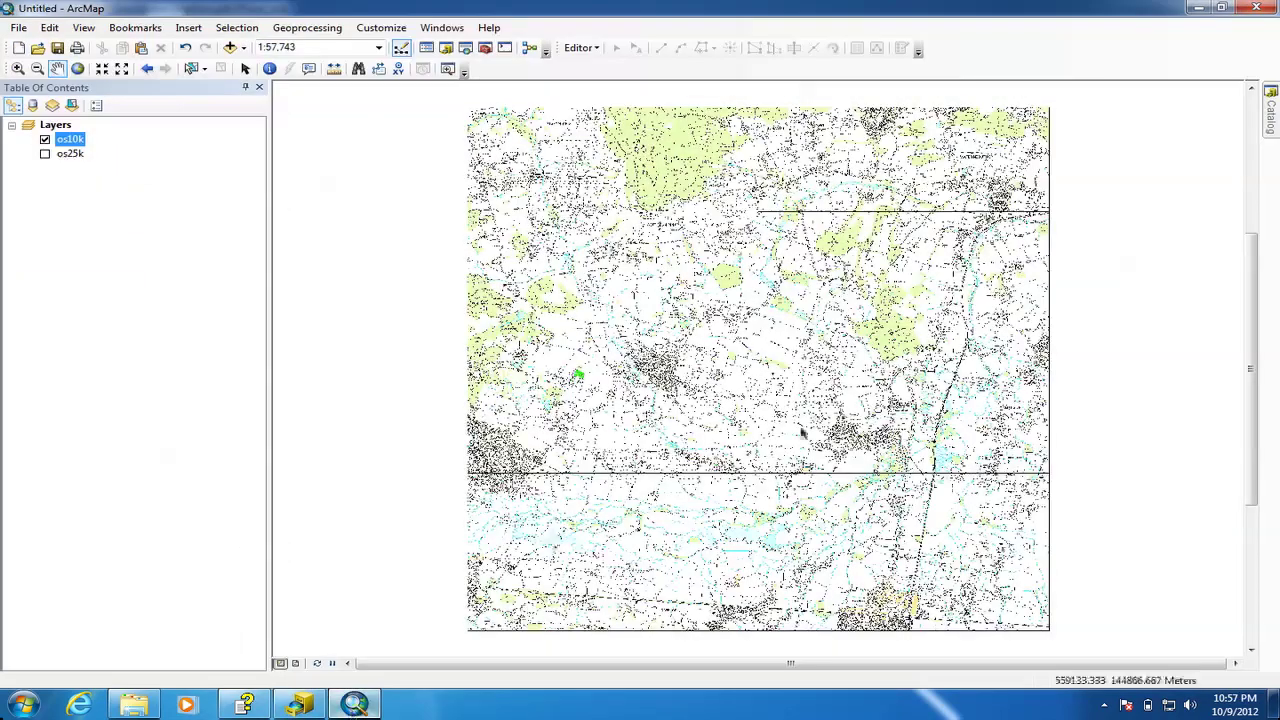
left_click(1271, 115)
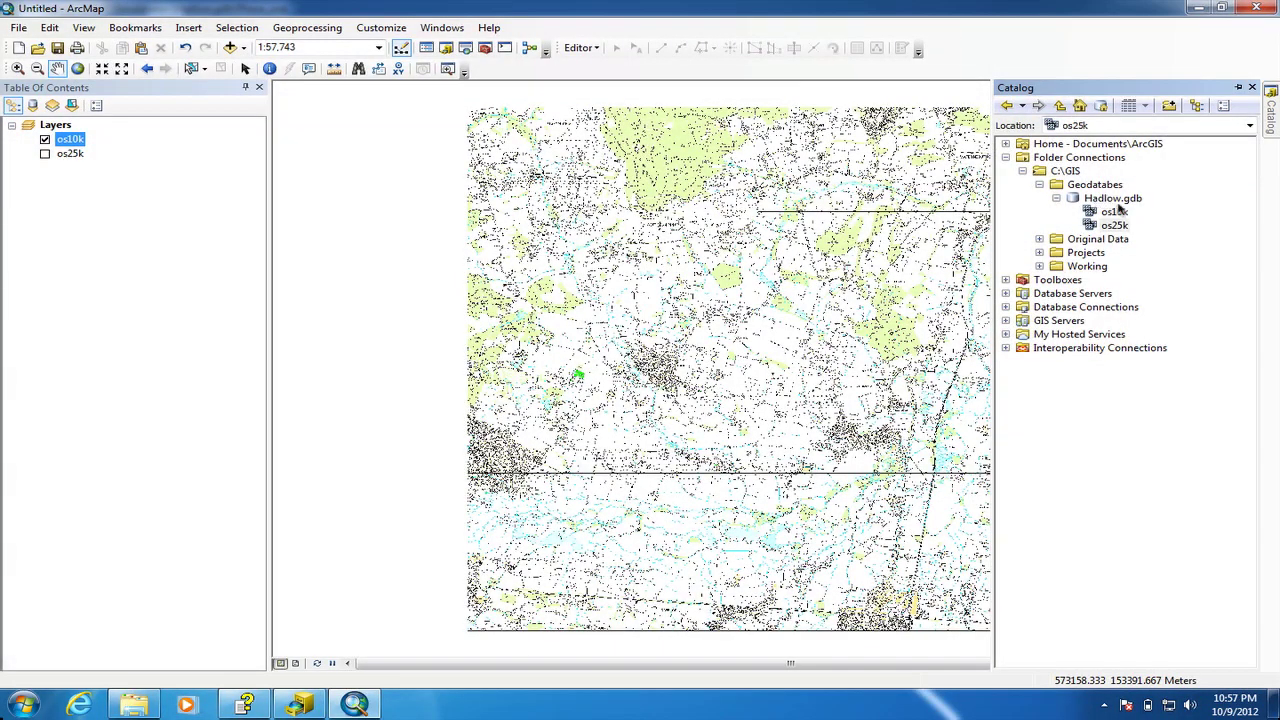
right_click(1115, 200)
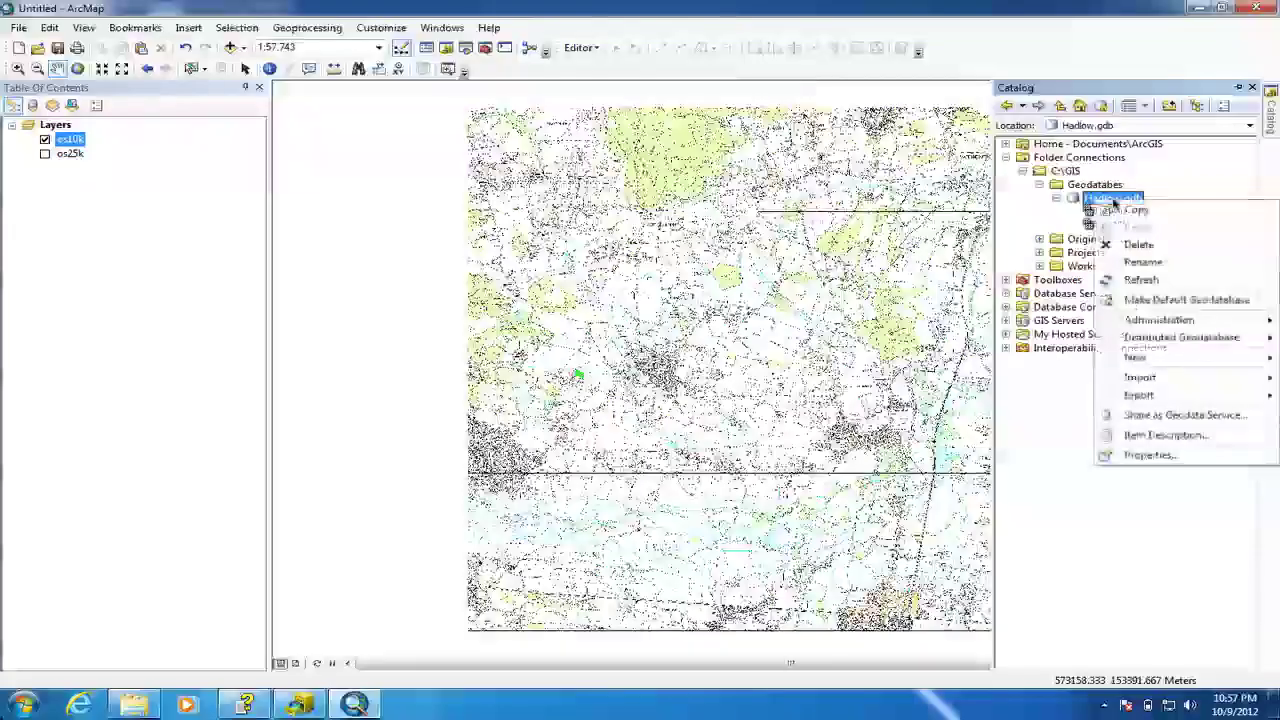
left_click(1132, 280)
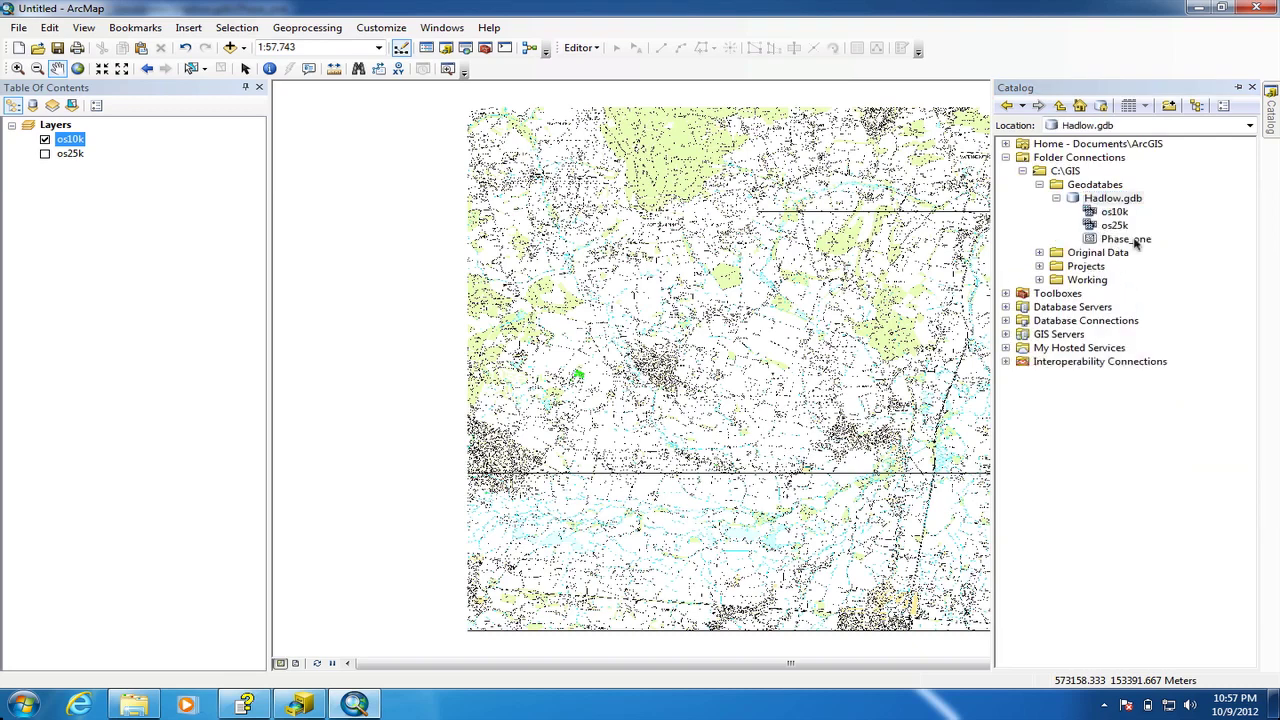
left_click(1122, 240)
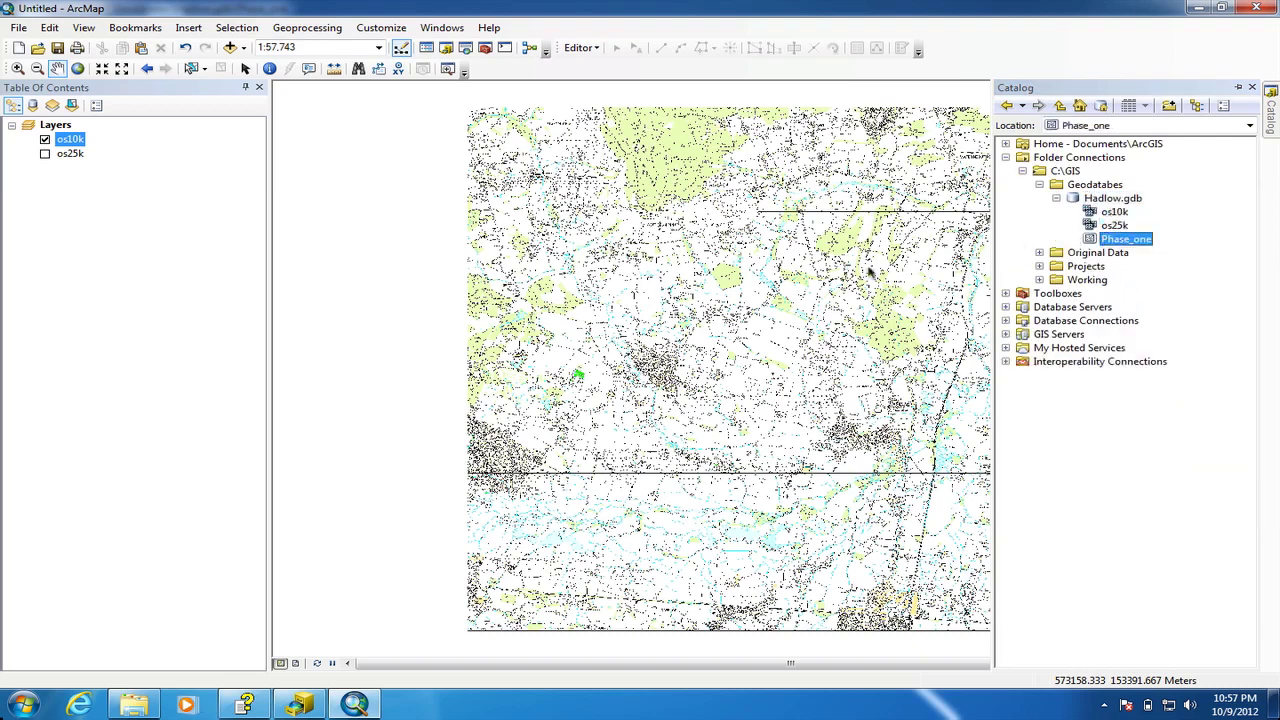
left_click_drag(768, 292, 768, 292)
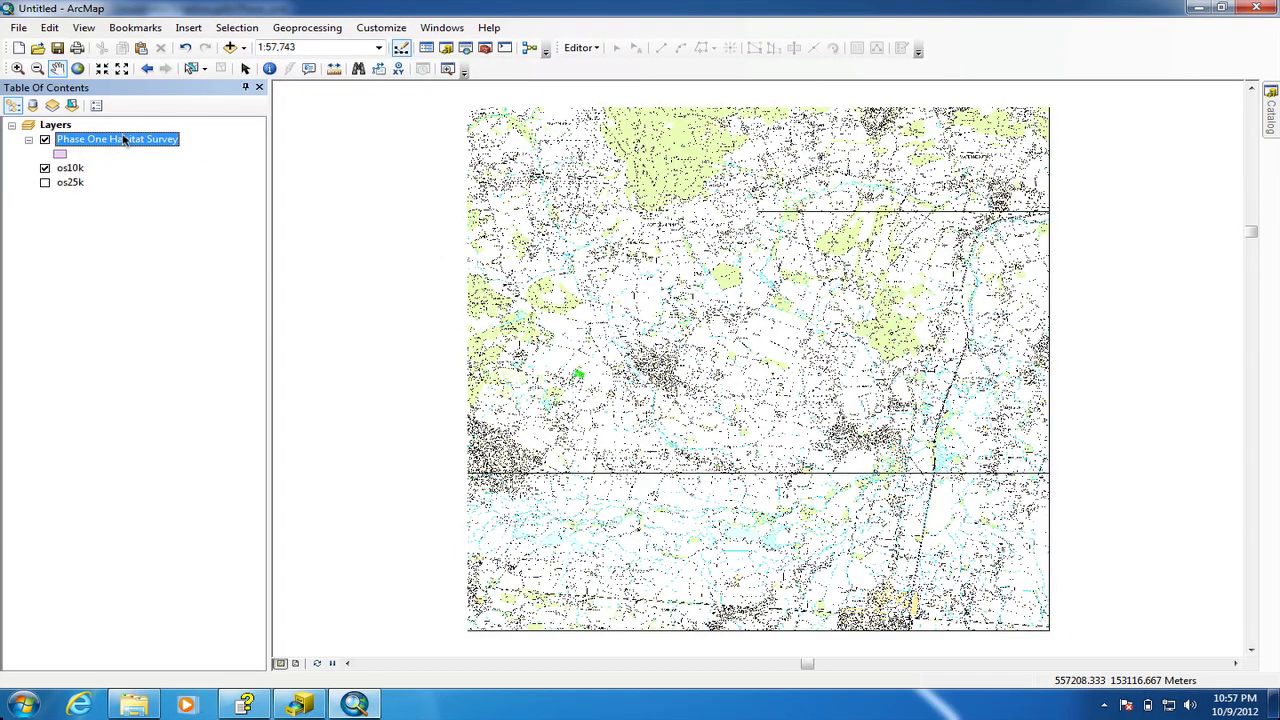
- Zoom the map in on the fields between Bourne Wood and Hadlow College
left_click(18, 68)
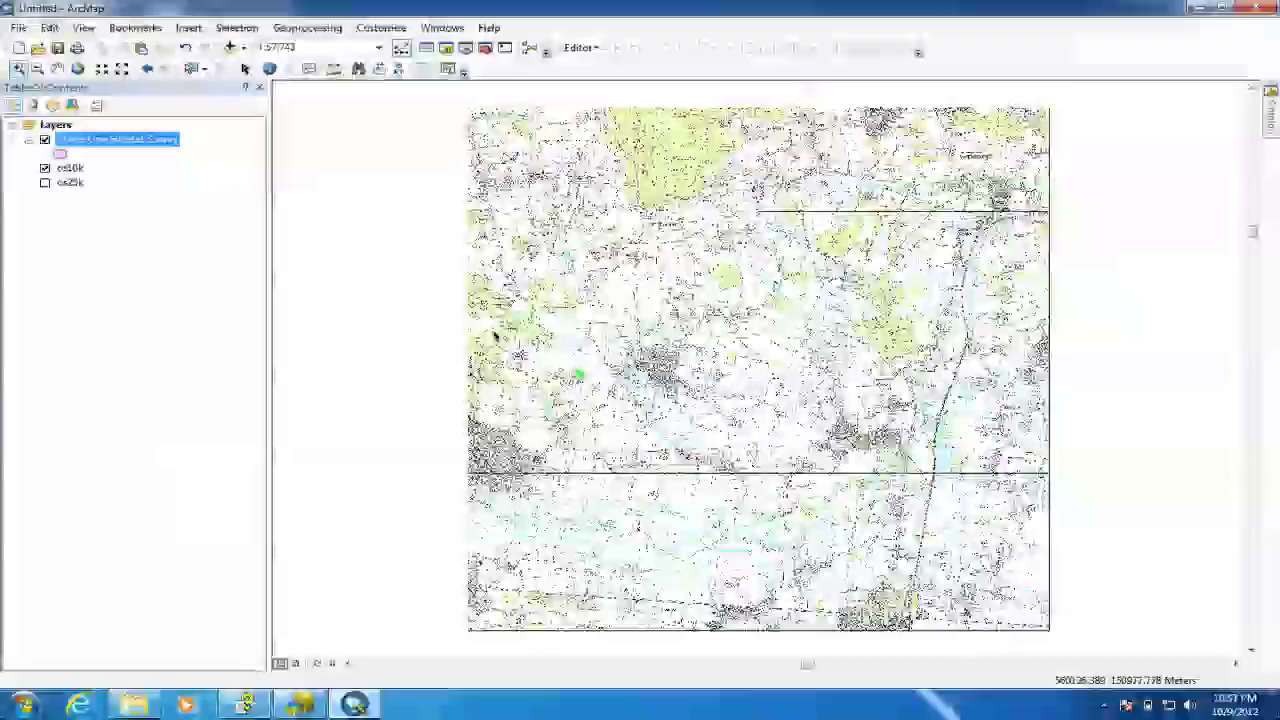
left_click_drag(563, 331, 659, 420)
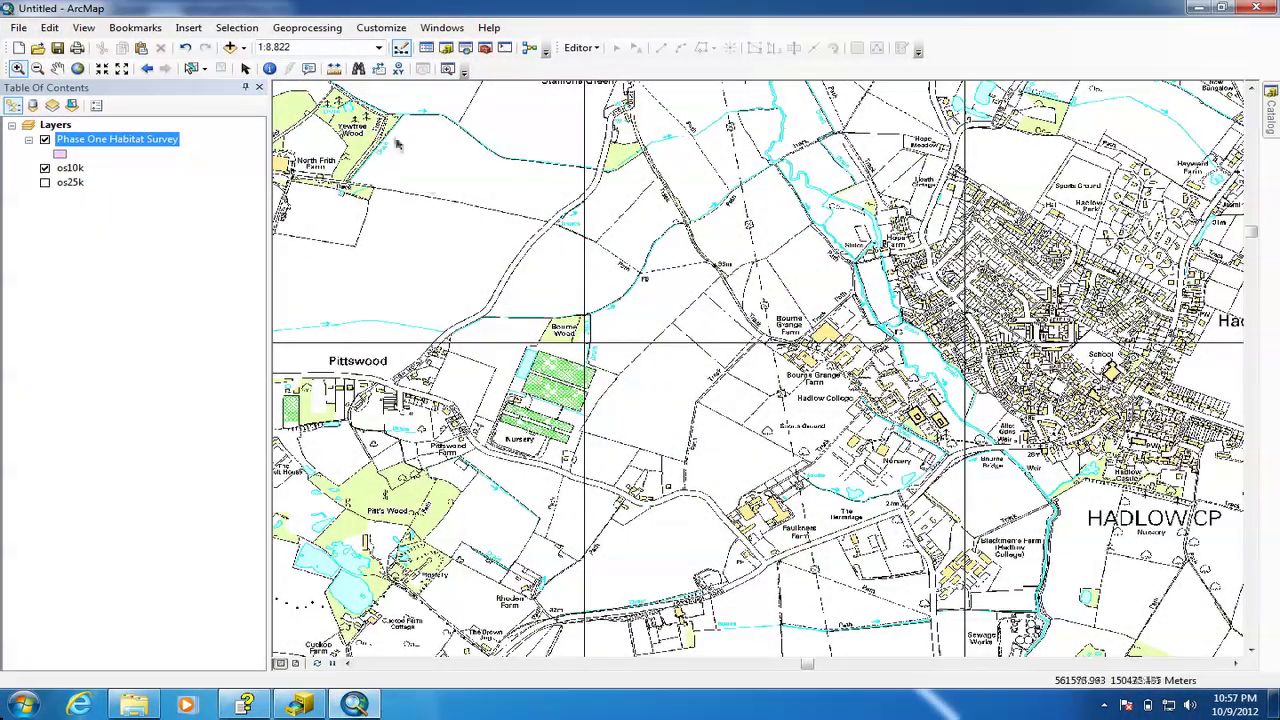
left_click_drag(394, 138, 889, 603)
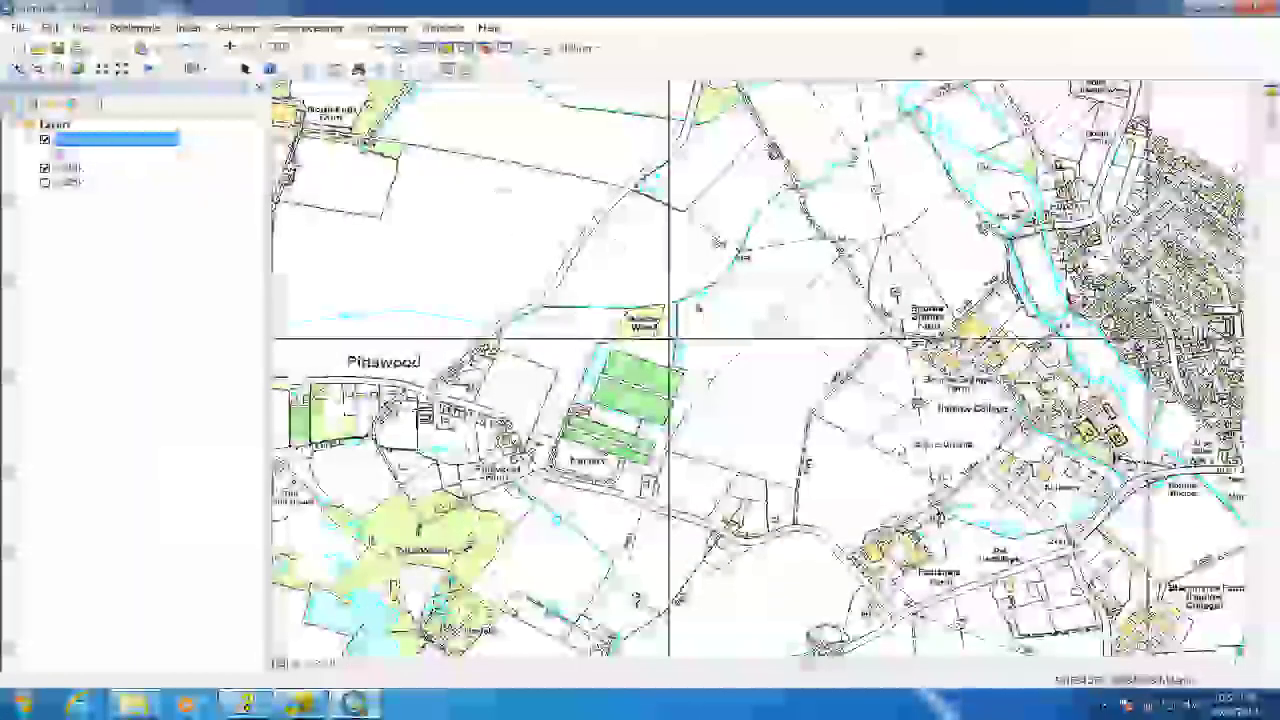
left_click_drag(492, 176, 1113, 577)
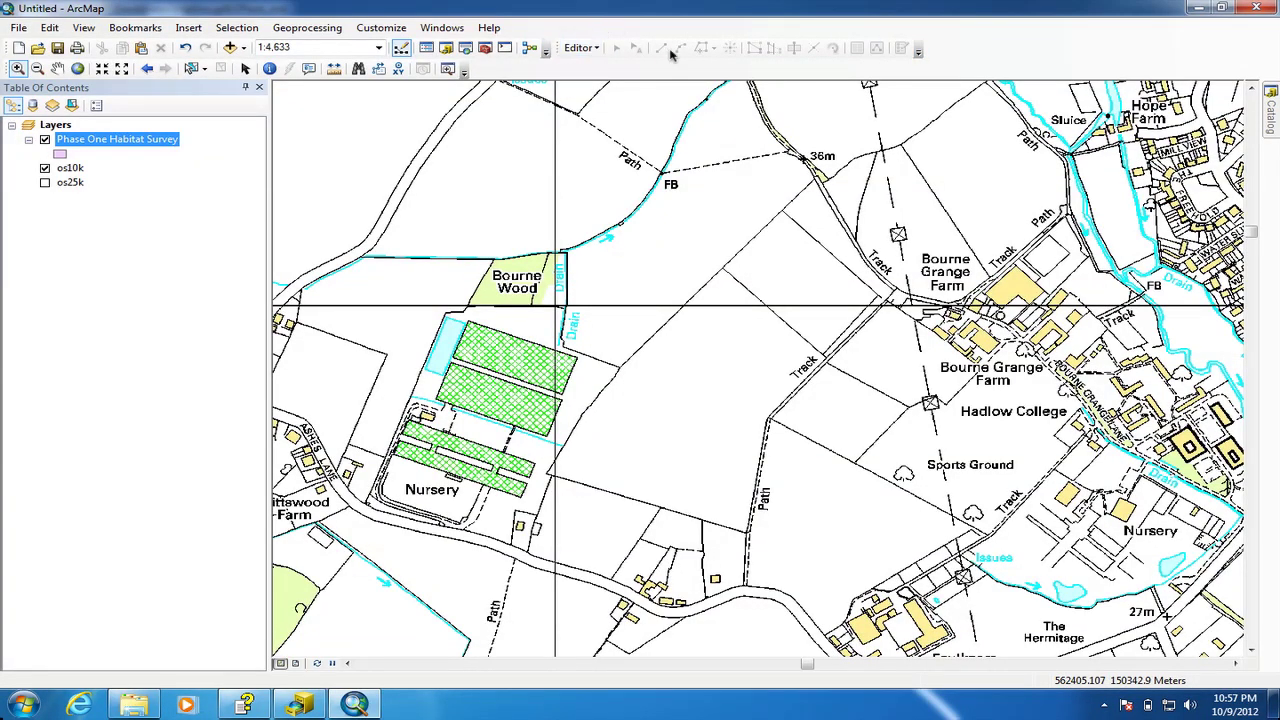
- Hide the Editor toolbar and display it again
right_click(1018, 45)
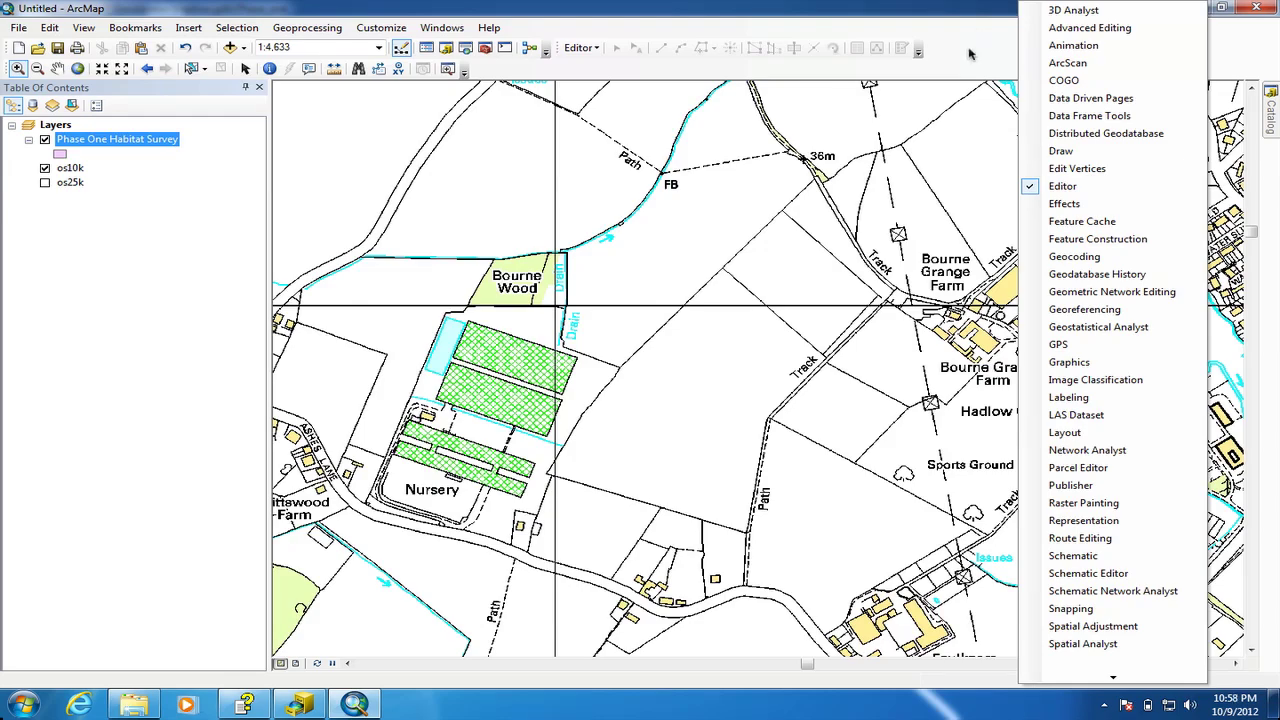
left_click(1062, 186)
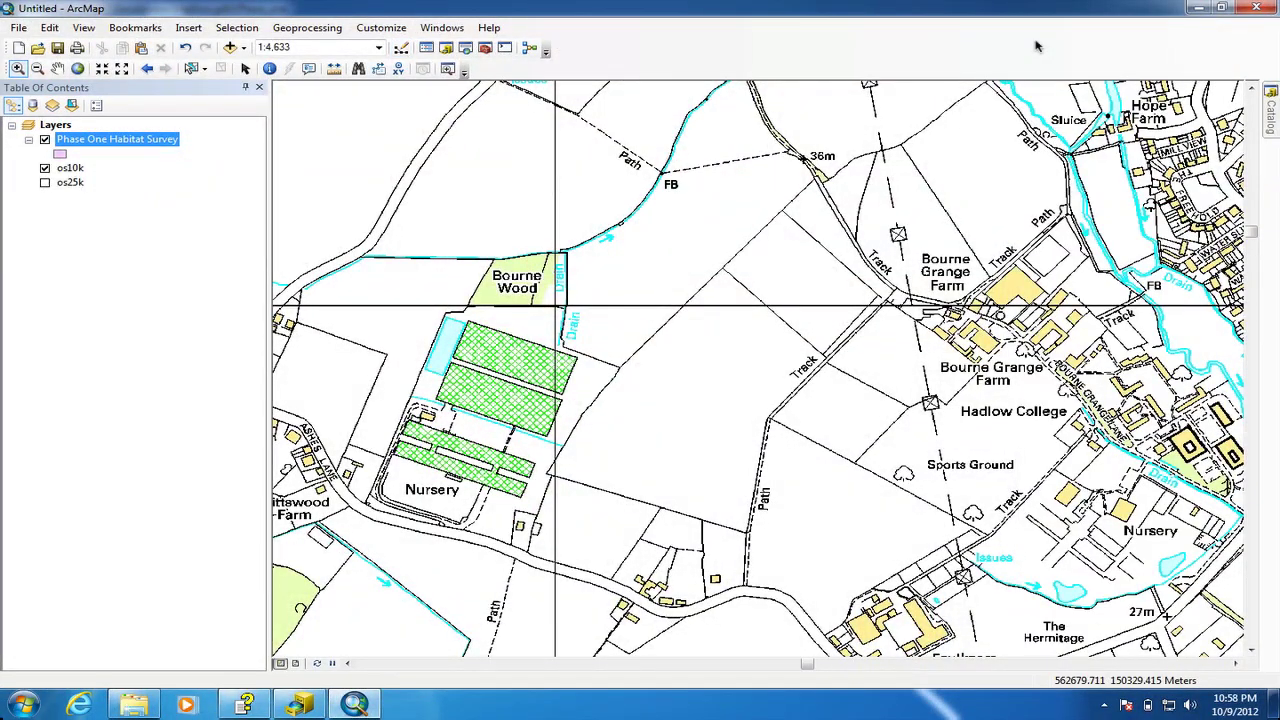
right_click(1036, 45)
left_click(1093, 188)
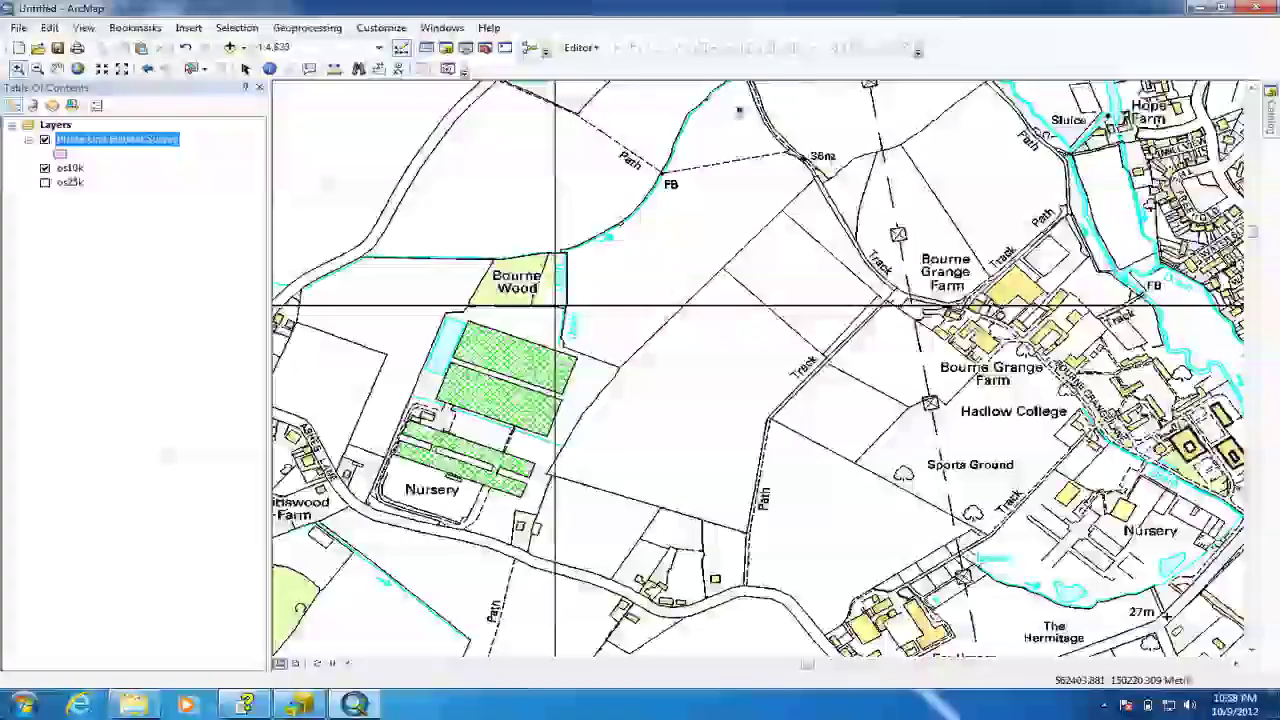
- Start an editing session for the Phase One Habitat Survey layer
left_click(591, 50)
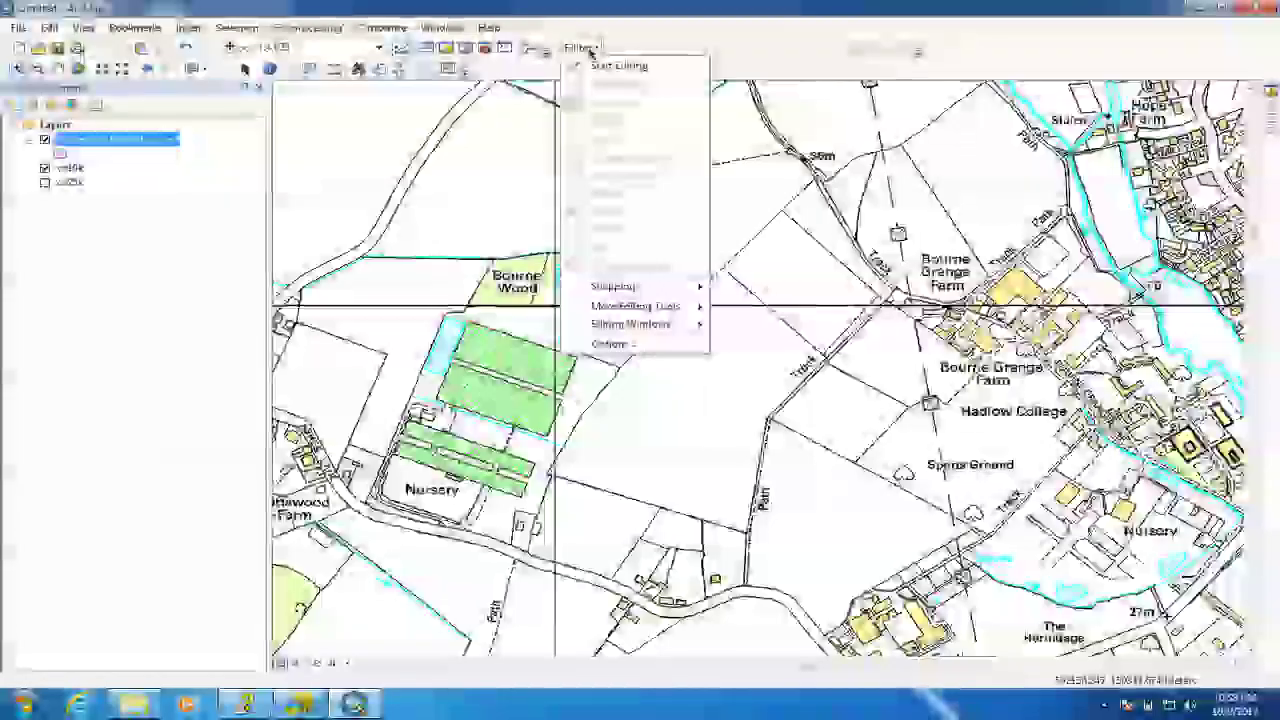